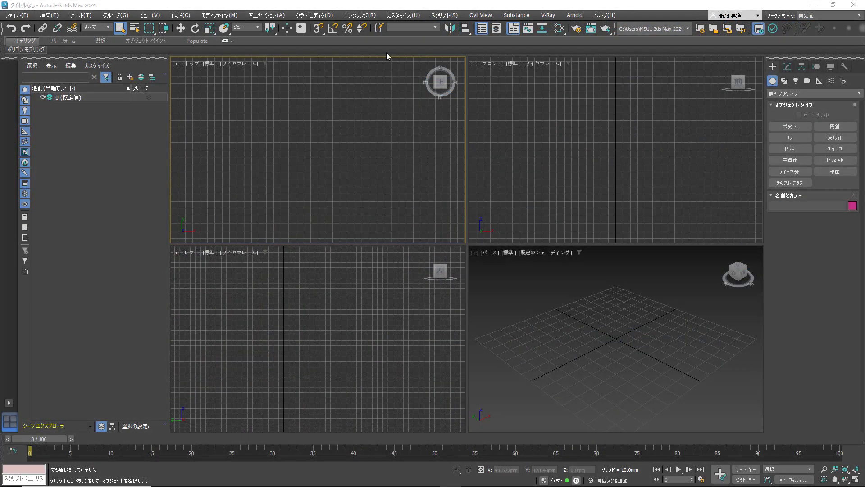
- Check that both the display unit scale and the system unit scale use millimetres
click(389, 17)
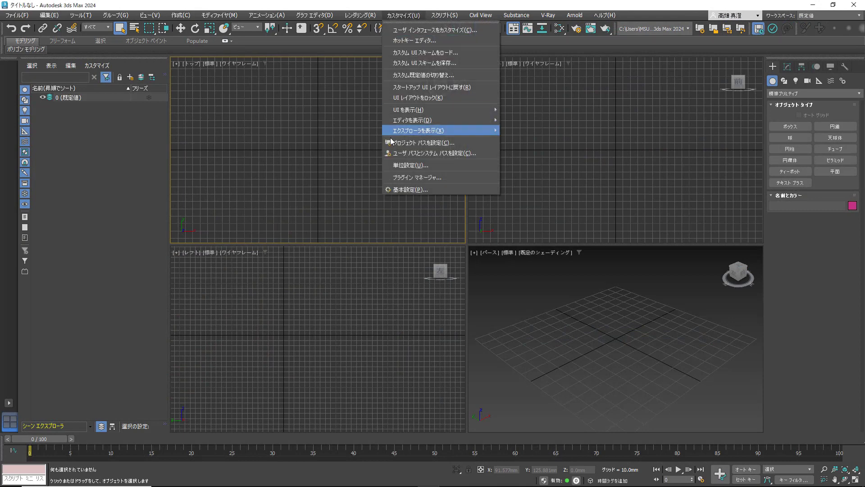
click(393, 165)
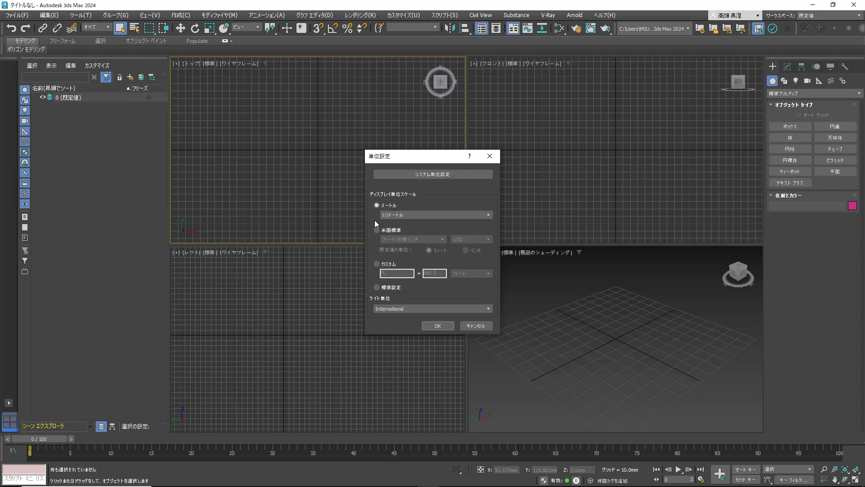
click(438, 174)
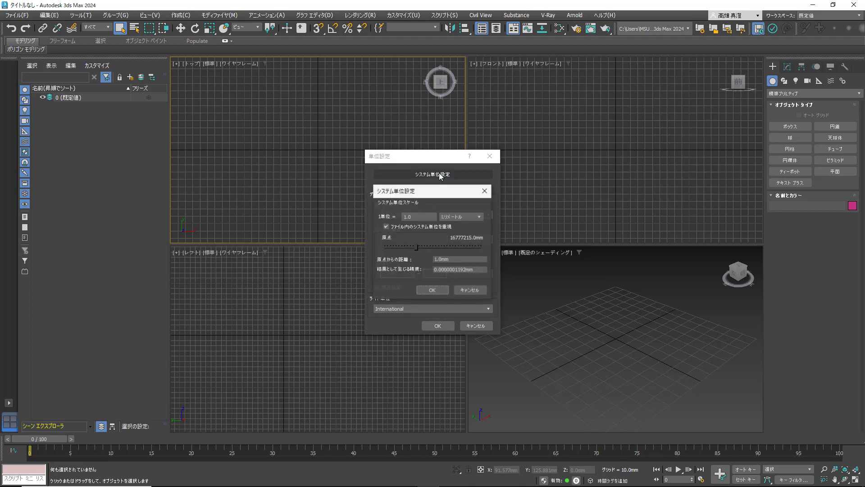
drag(431, 196, 561, 159)
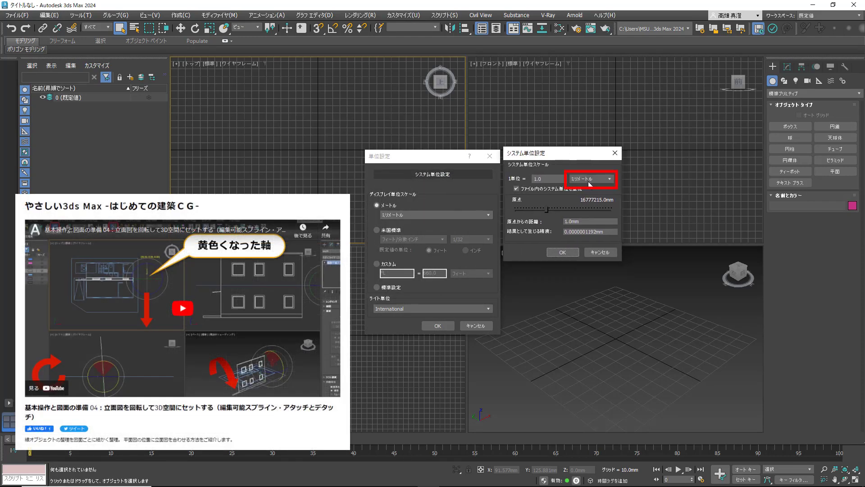
click(561, 253)
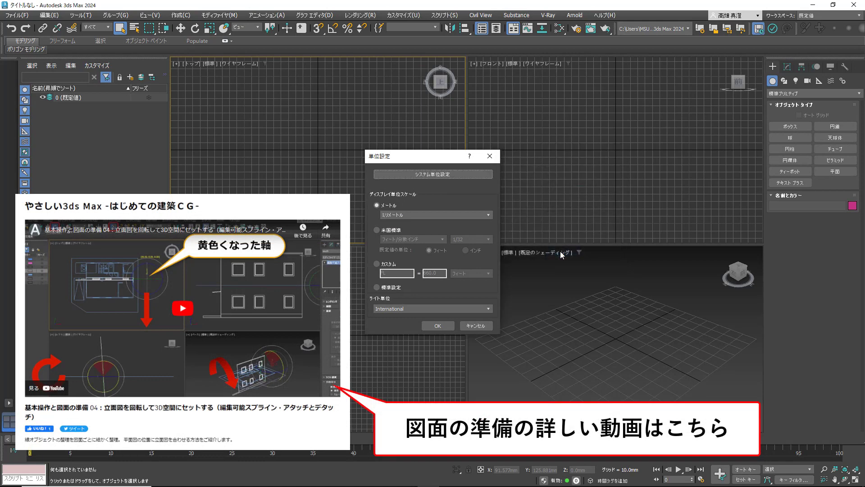
click(434, 325)
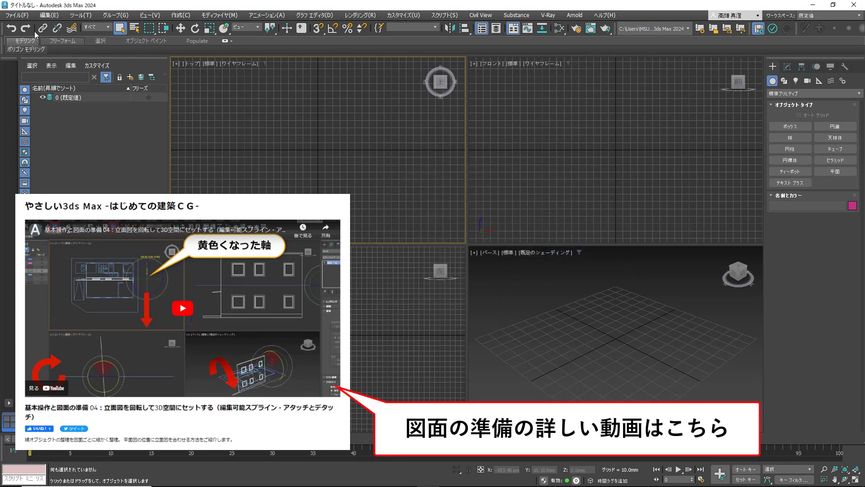
- Import the floor plan 平面図.dwg in millimetres with rescaling, select it, and expand its 00_平面図 layer in the scene explorer
click(16, 15)
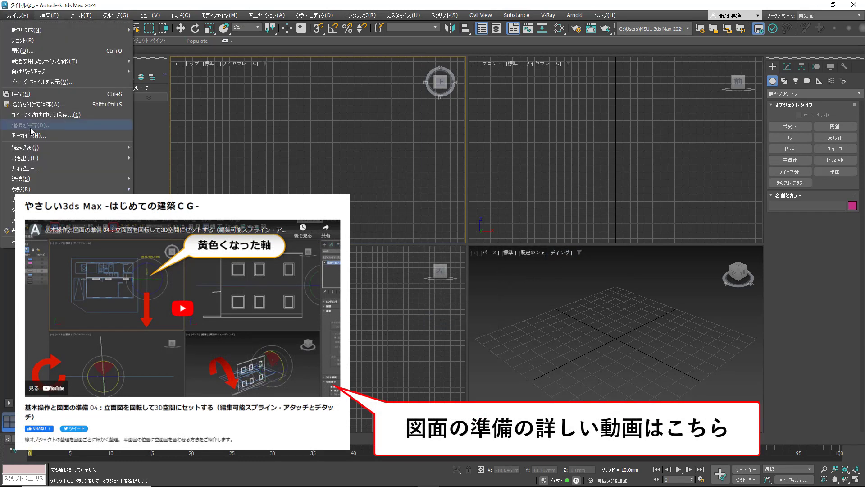
mouse_move(90, 147)
click(179, 150)
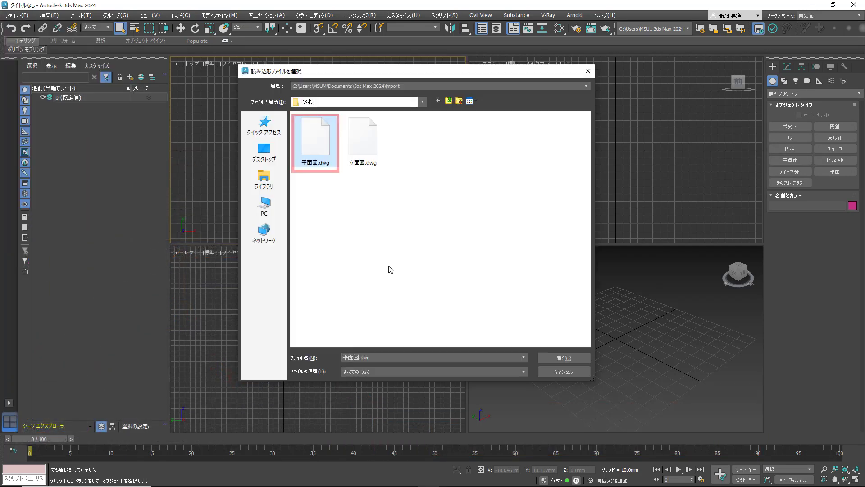
click(562, 359)
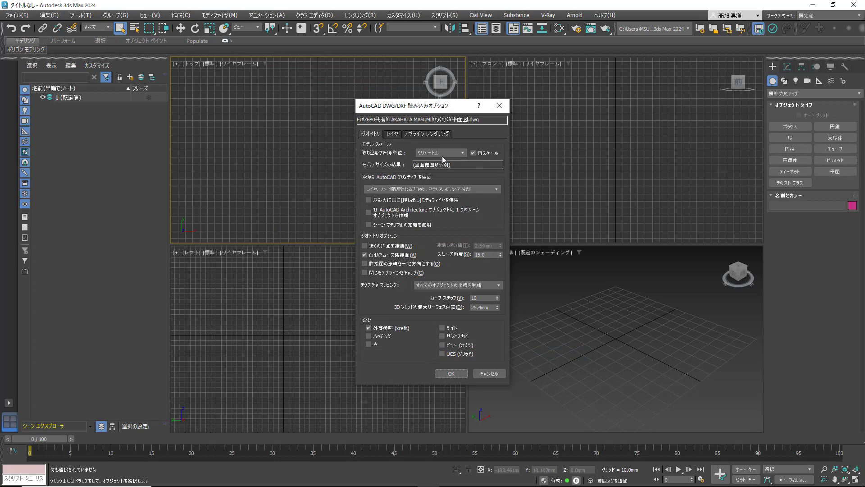
click(452, 376)
click(266, 125)
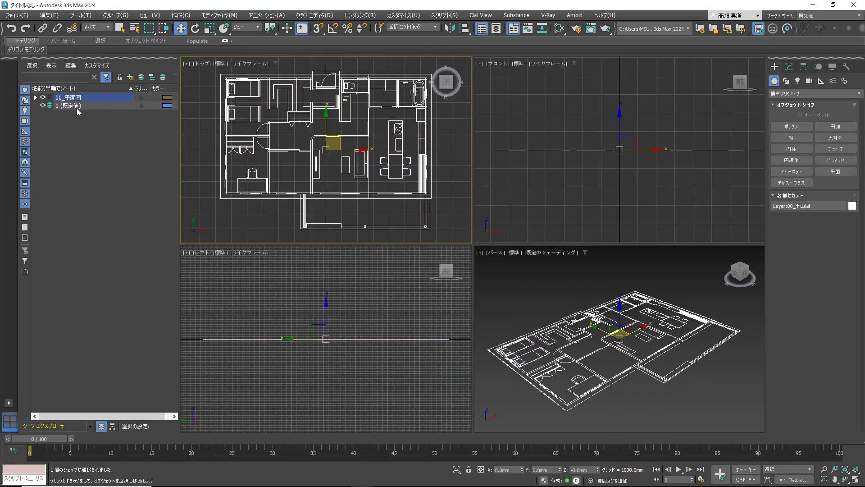
click(36, 97)
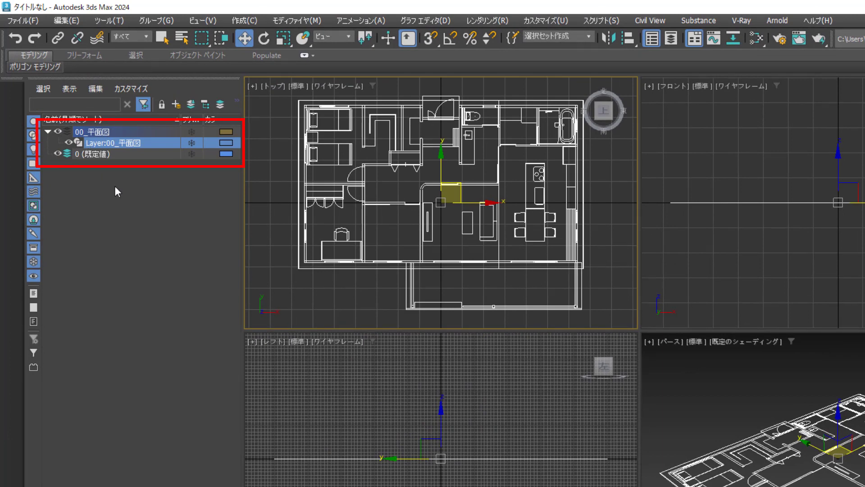
- Deselect the floor plan and hide the grid in the Top, Front and Left viewports
click(273, 207)
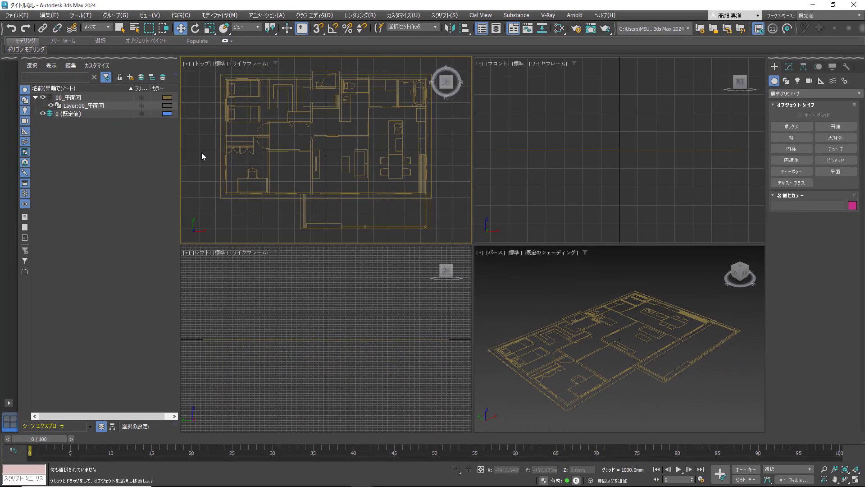
key(g)
click(550, 208)
key(g)
click(363, 269)
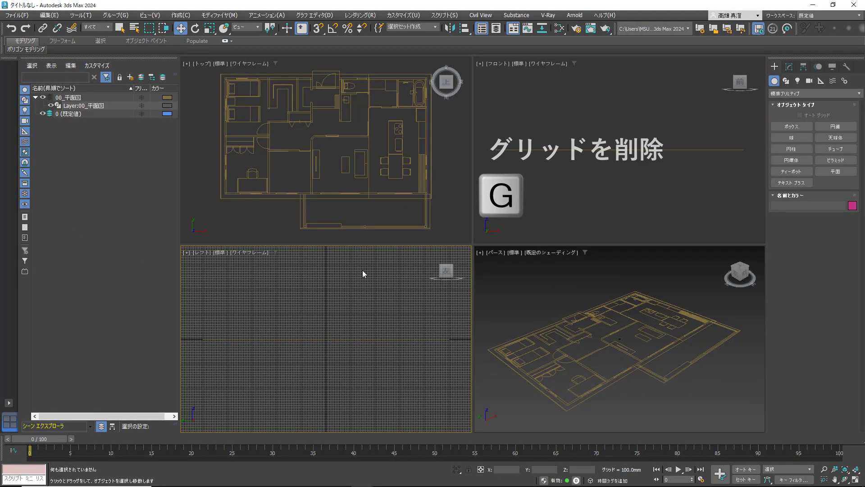
key(g)
- Import the elevation drawing 立面図.dwg in millimetres with rescaling, select it, and expand its 00_立面図 layer in the scene explorer
click(17, 14)
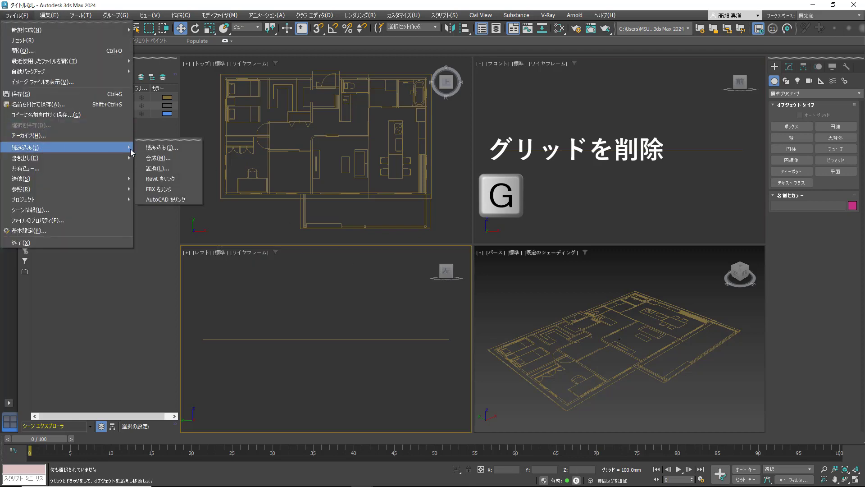
click(169, 149)
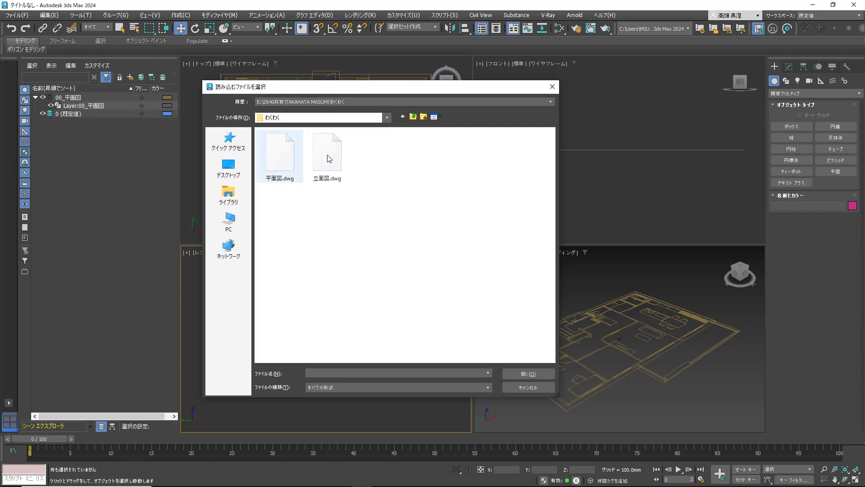
click(327, 156)
click(528, 373)
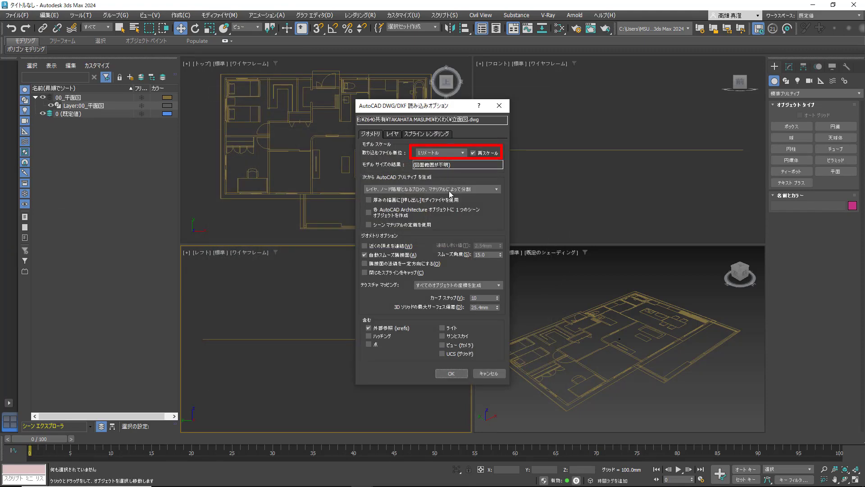
click(451, 373)
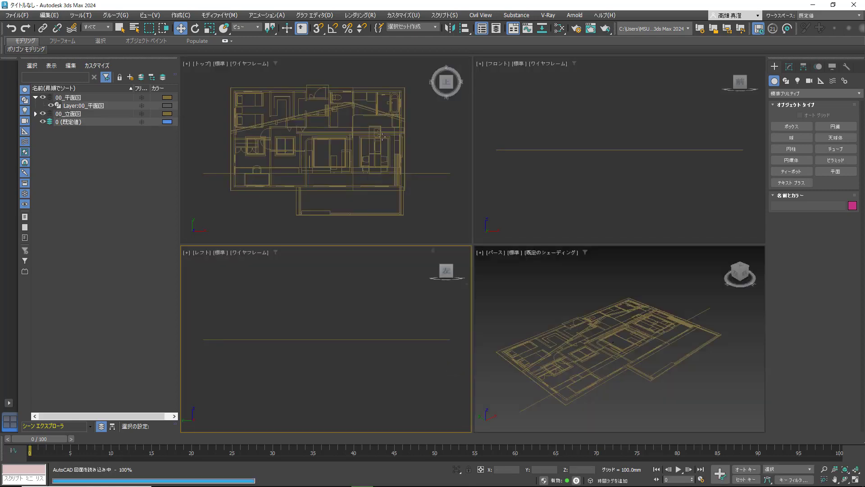
click(346, 106)
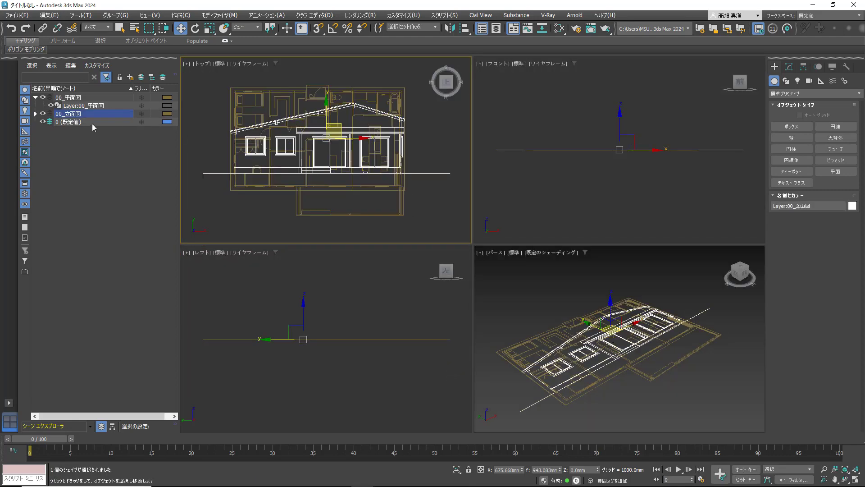
click(36, 114)
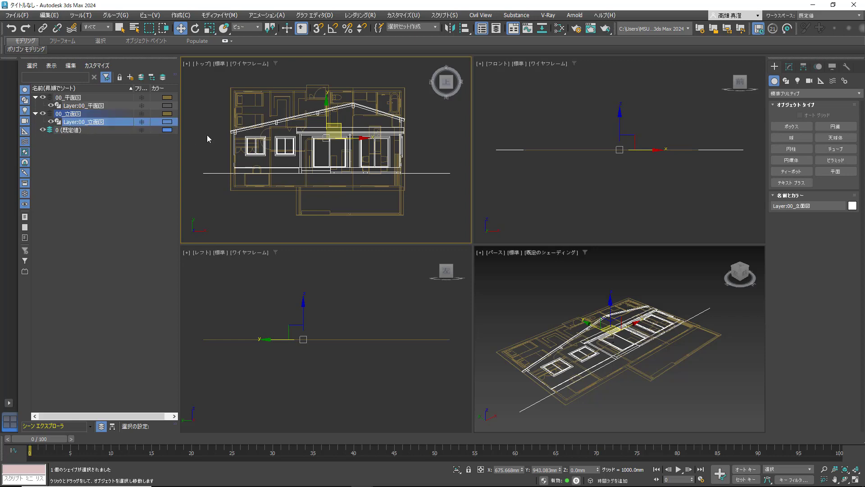
- Try to rotate the elevation drawing upright about the X axis without angle snap, undo the rotation, and deselect the drawing
middle_drag(682, 140, 690, 175)
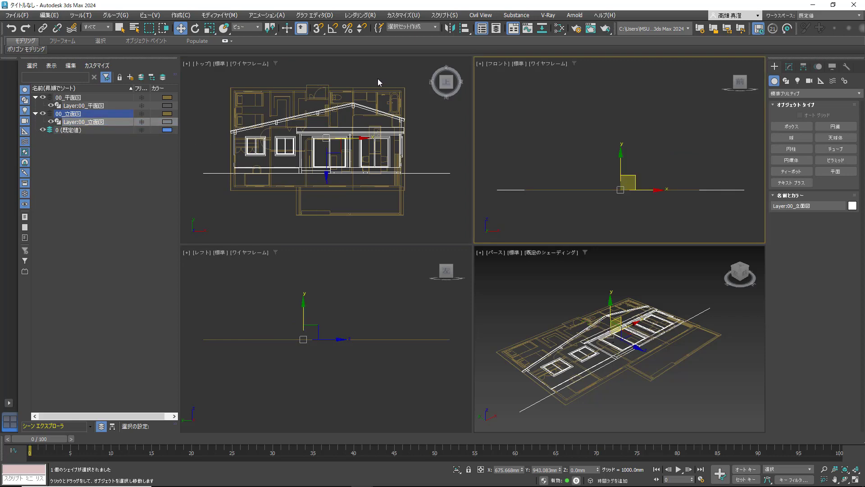
click(191, 28)
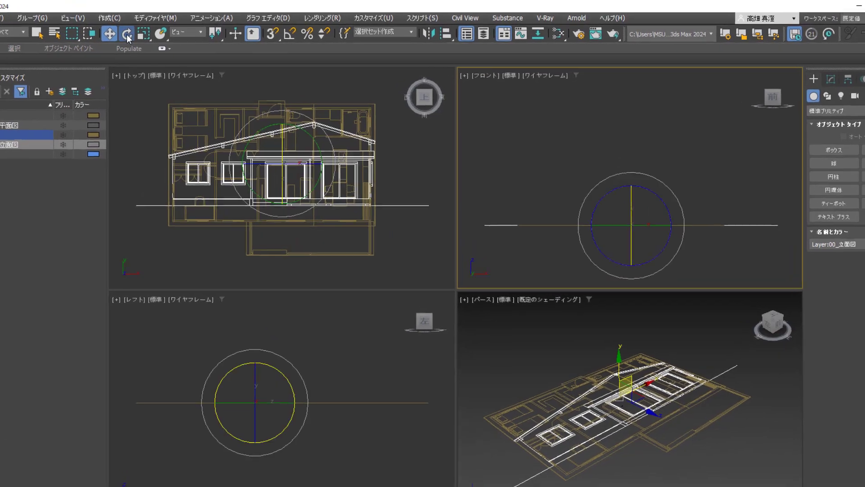
click(263, 143)
key(e)
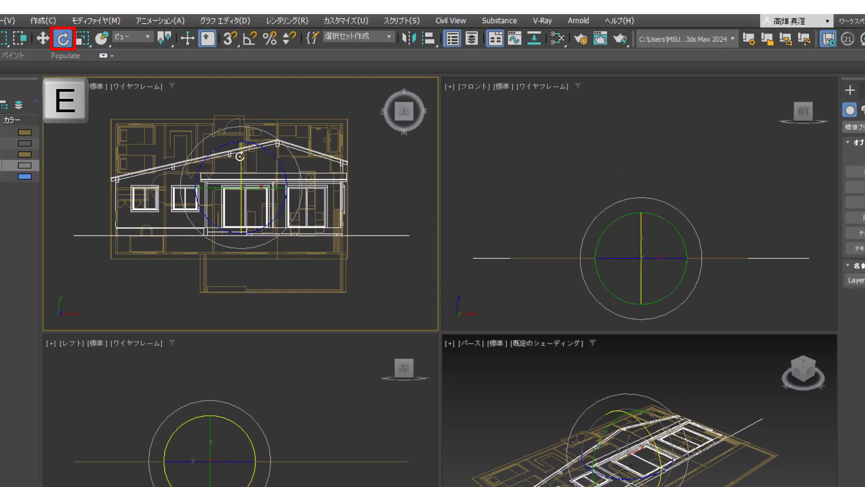
drag(241, 155, 239, 168)
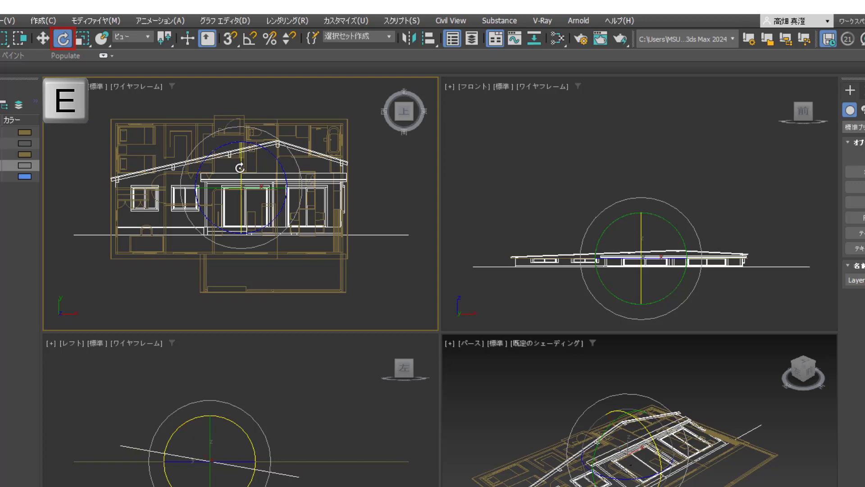
key(ctrl+z)
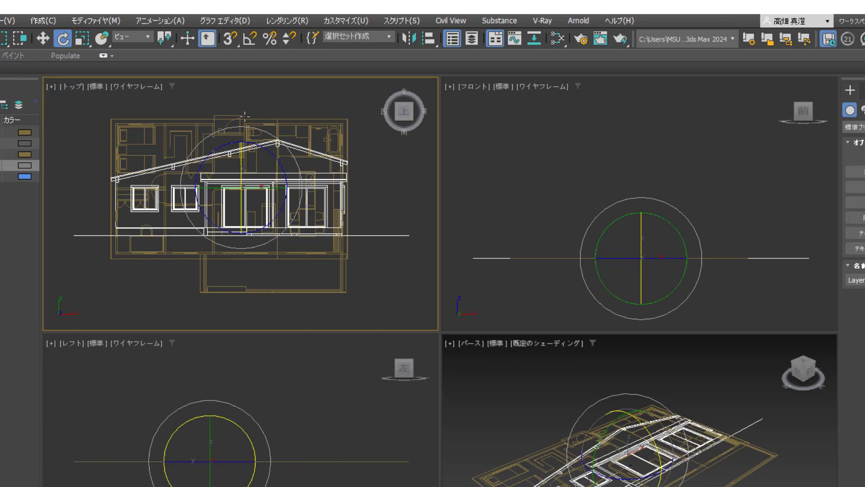
click(242, 95)
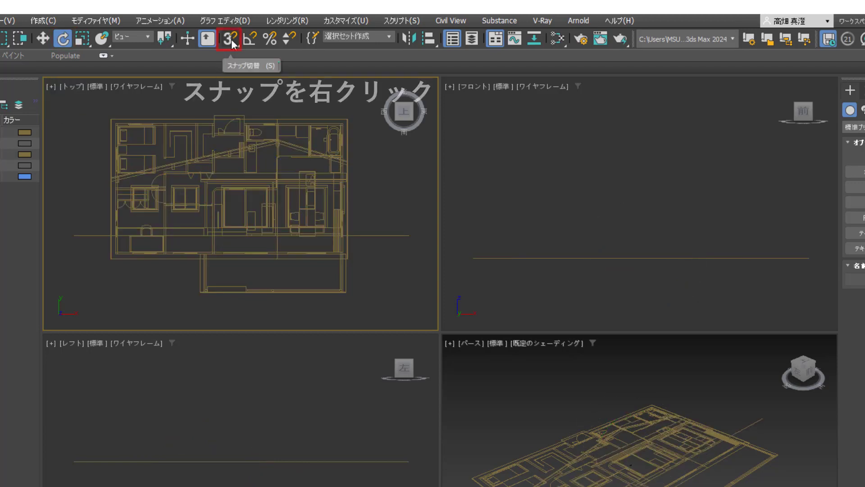
- Set the snap angle to 15 degrees in the grid and snap options and turn on angle snap
right_click(230, 41)
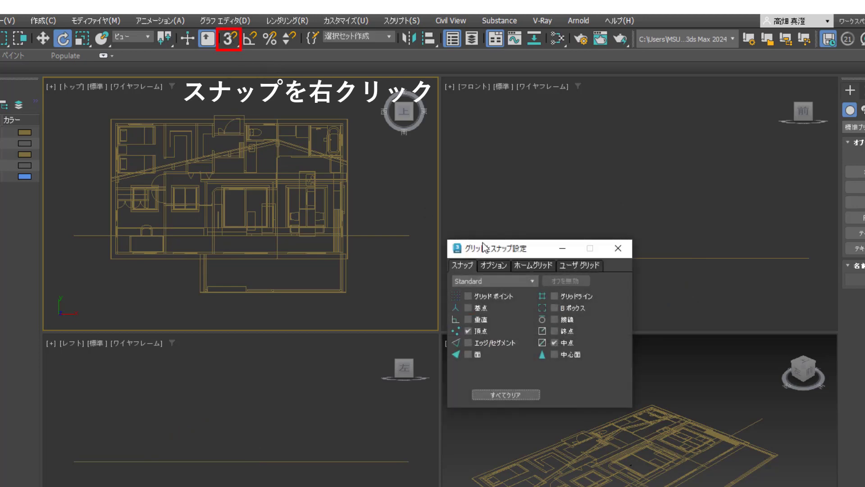
drag(486, 250, 406, 210)
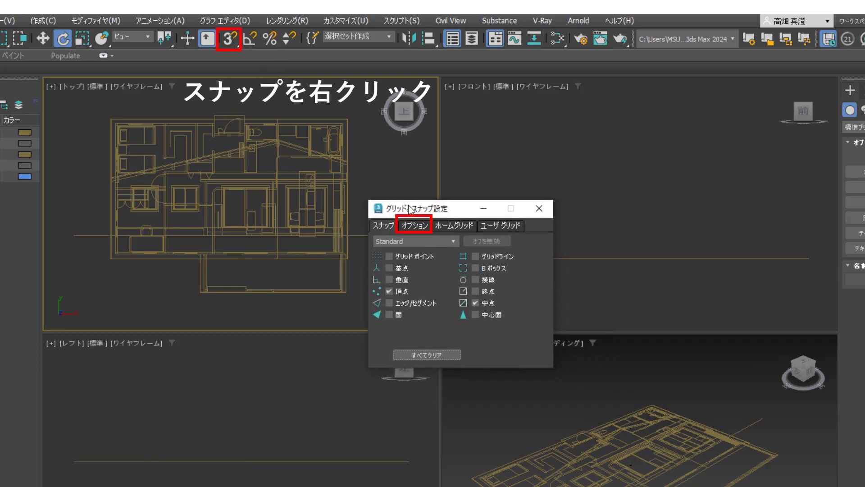
click(411, 230)
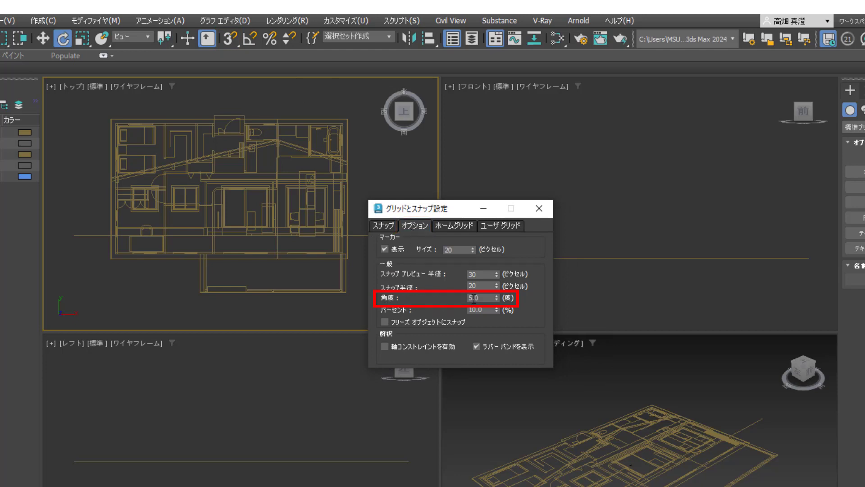
drag(479, 298, 439, 297)
text(15)
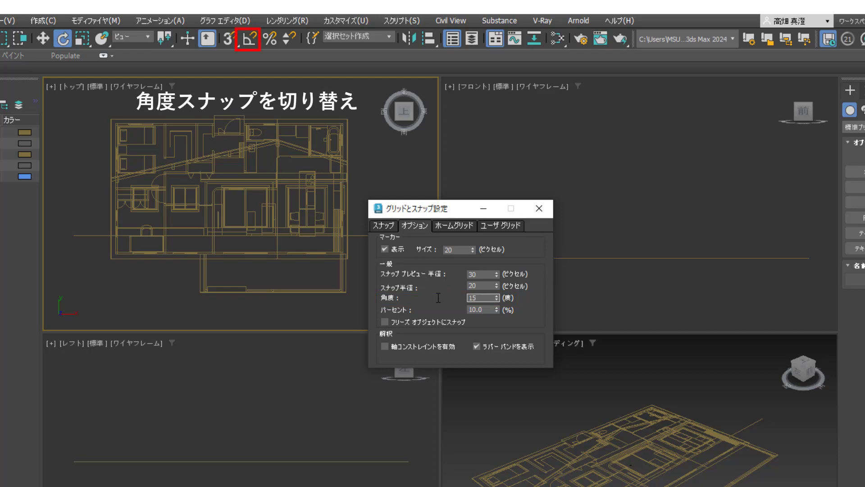
key(Return)
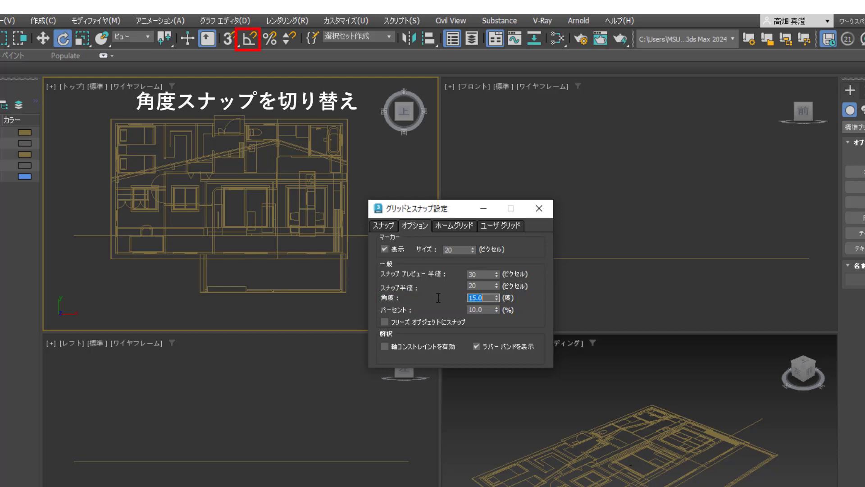
click(539, 209)
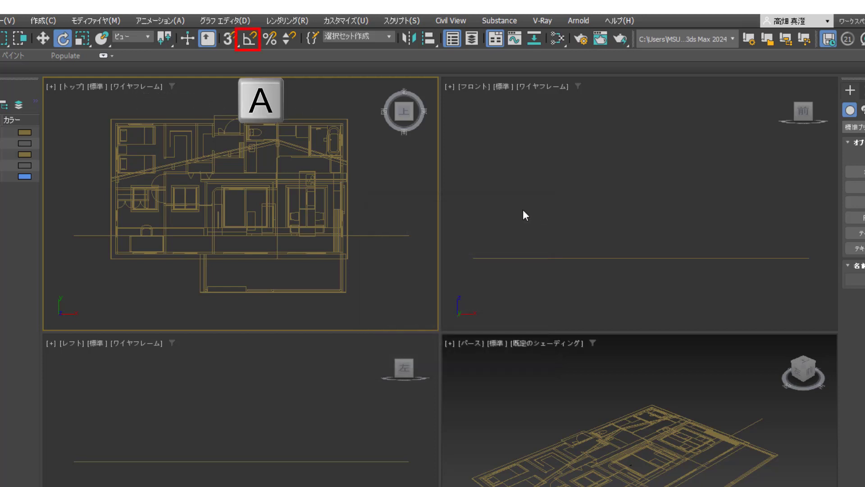
click(251, 44)
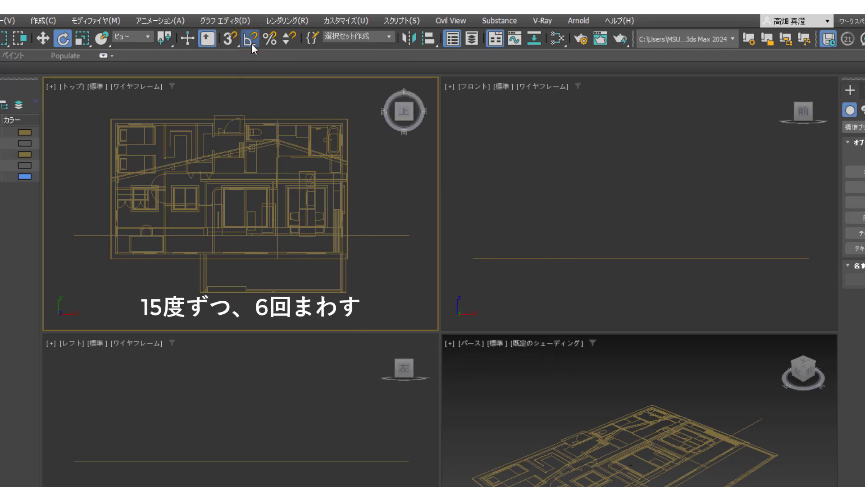
- Rotate the elevation drawing 90 degrees about the X axis in 15-degree increments so it stands upright on the floor plan
click(261, 142)
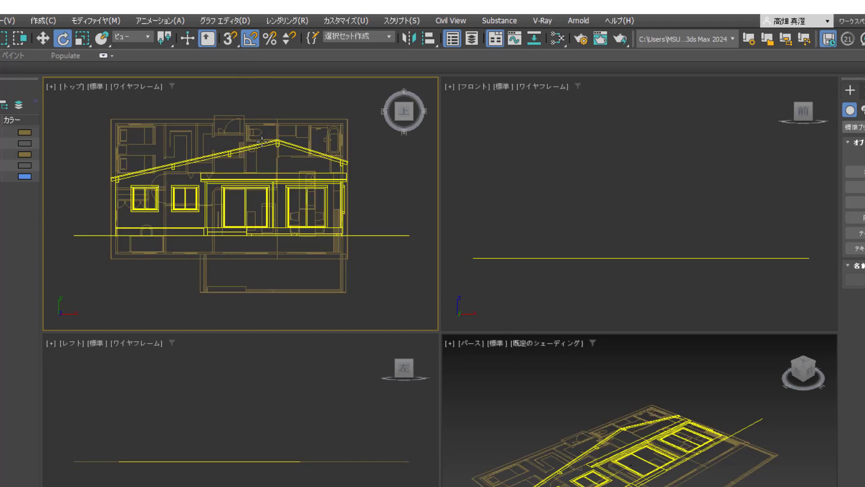
click(261, 143)
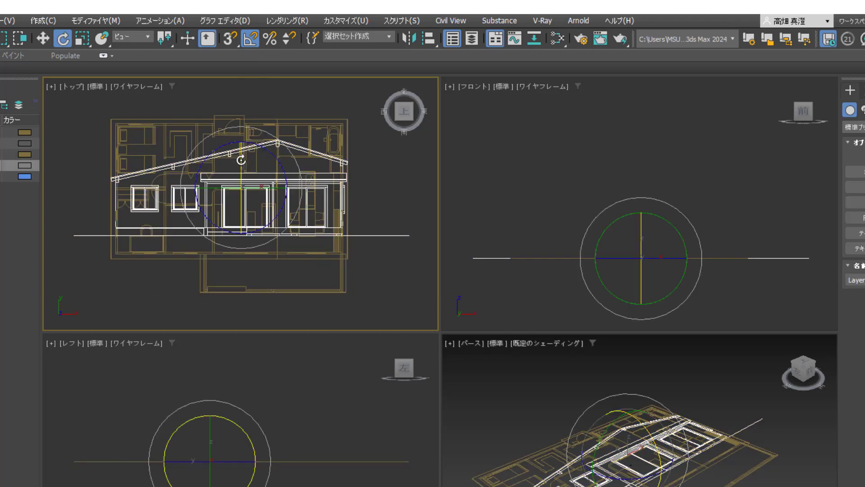
drag(241, 162, 241, 187)
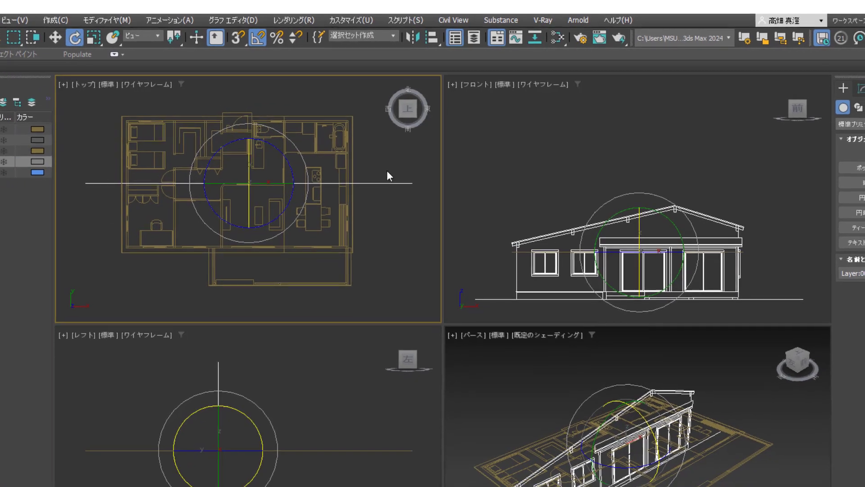
- Deselect the elevation, maximise the perspective viewport as an orthographic view, and hide its grid
click(403, 159)
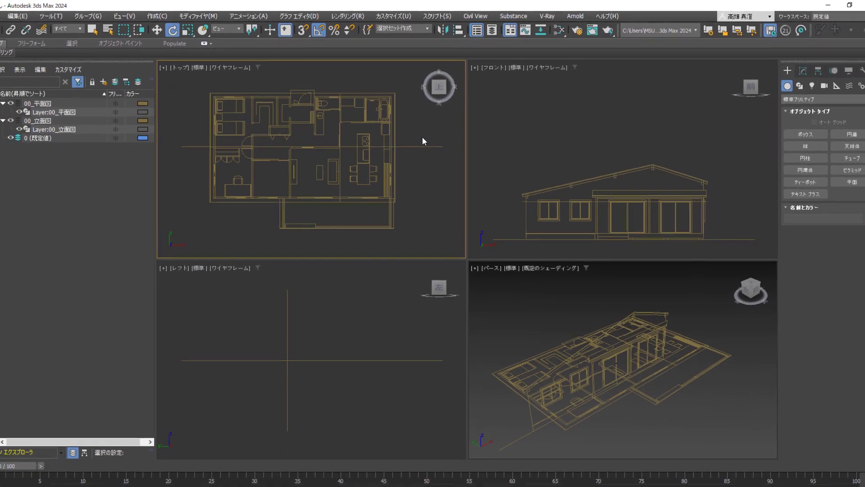
click(494, 280)
key(alt+w)
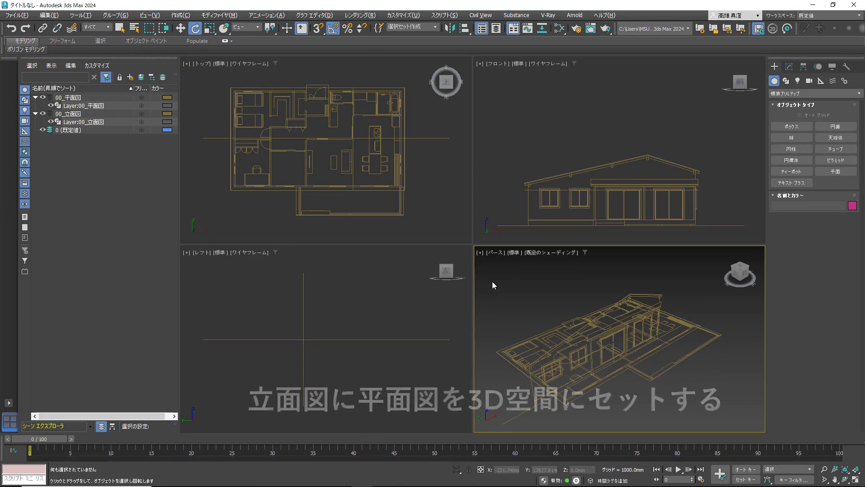
key(alt+w)
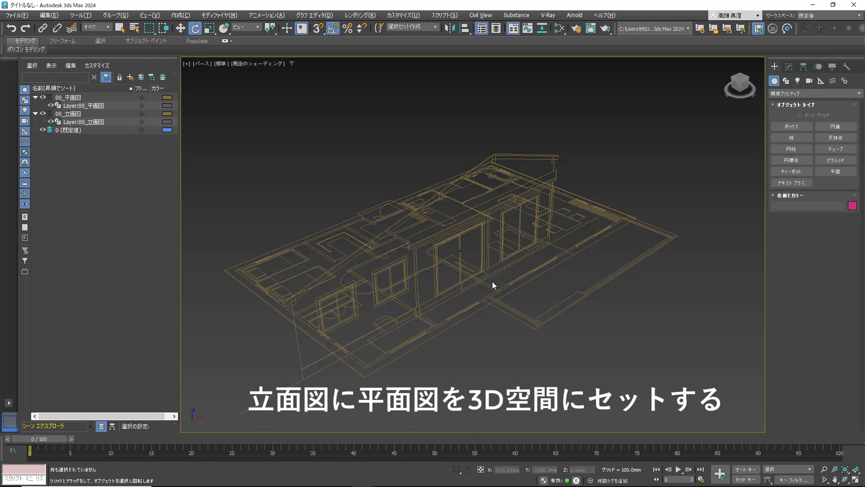
key(u)
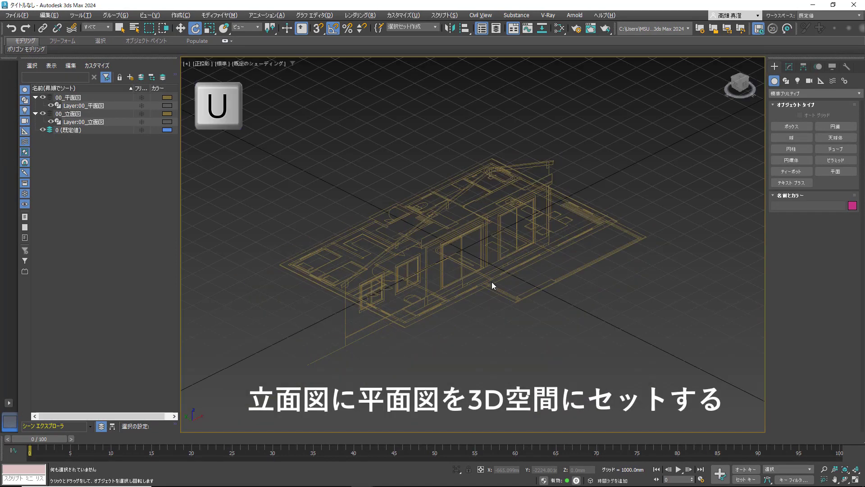
key(g)
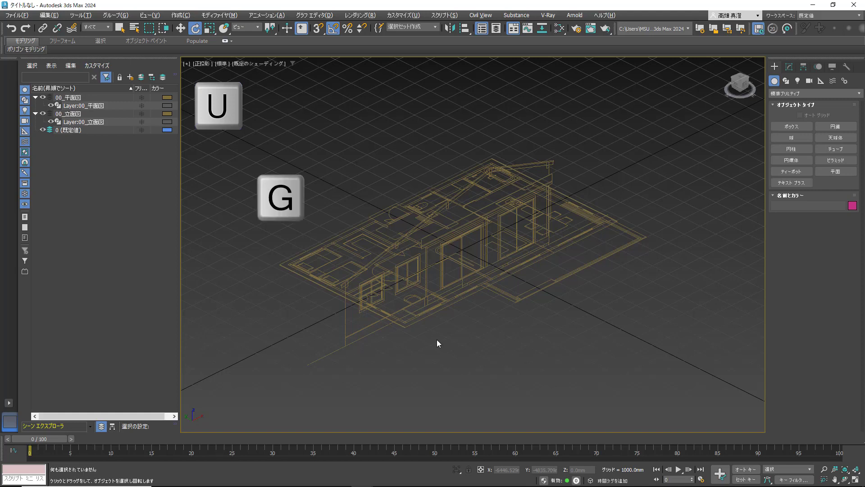
- With vertex snap on, move the elevation drawing so its lower wall corner meets the matching front wall corner of the floor plan
key(s)
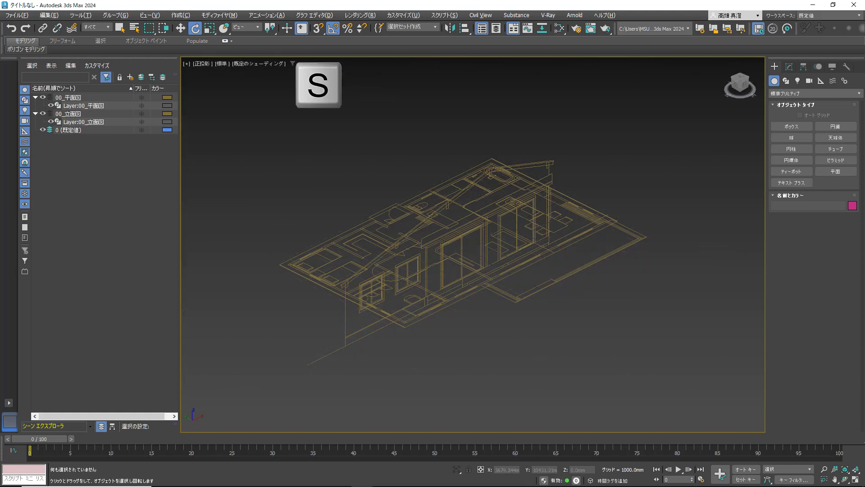
click(317, 31)
key(w)
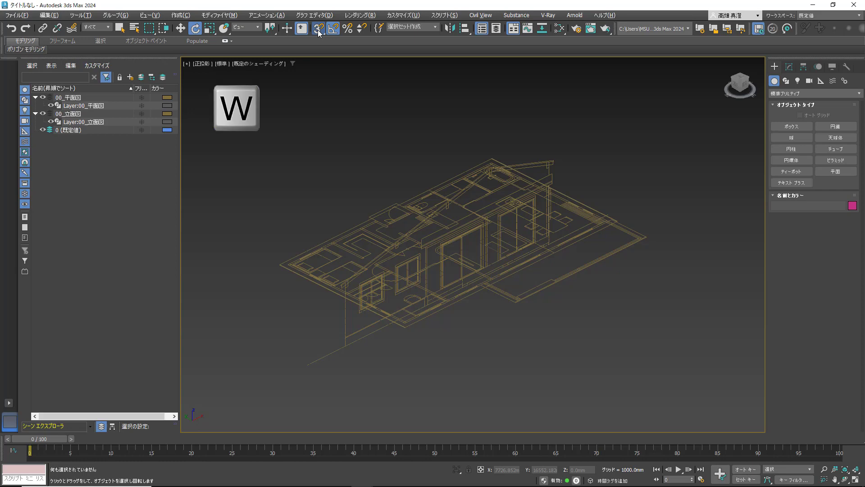
click(180, 29)
scroll(369, 337, up, 3)
scroll(369, 337, up, 4)
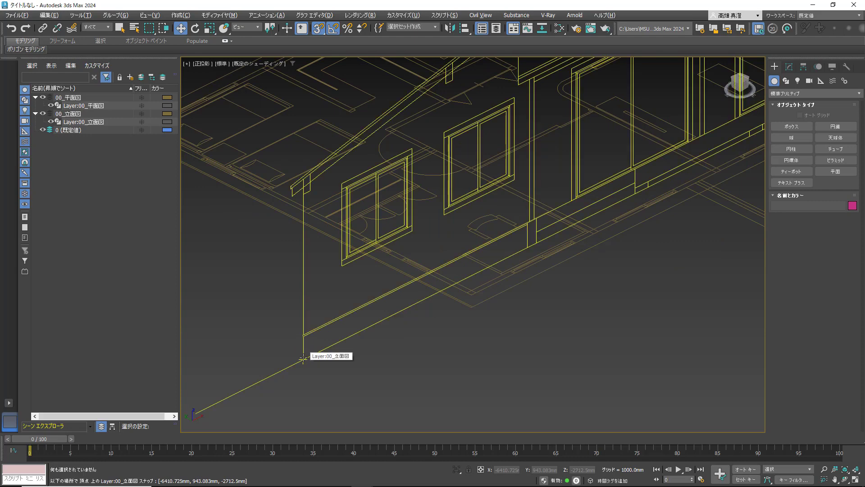
click(303, 359)
drag(303, 359, 471, 296)
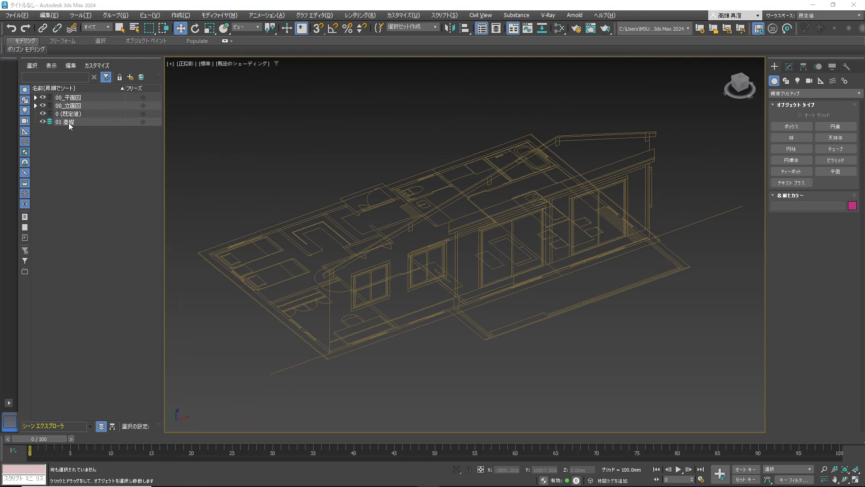
- Hide the elevation drawing's 00_立面図 layer and select the floor plan drawing
click(373, 247)
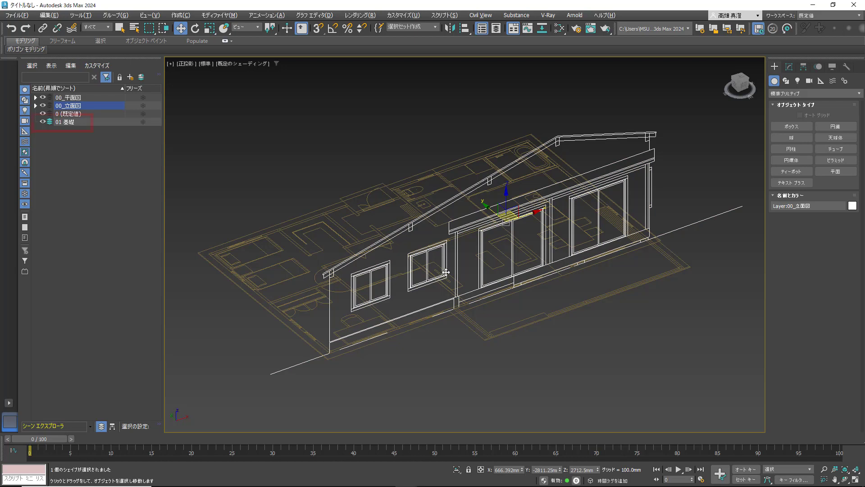
click(42, 105)
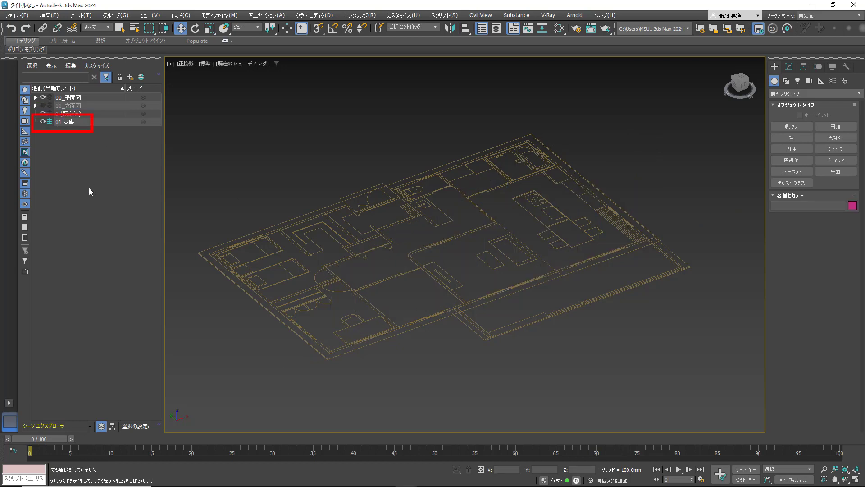
click(256, 241)
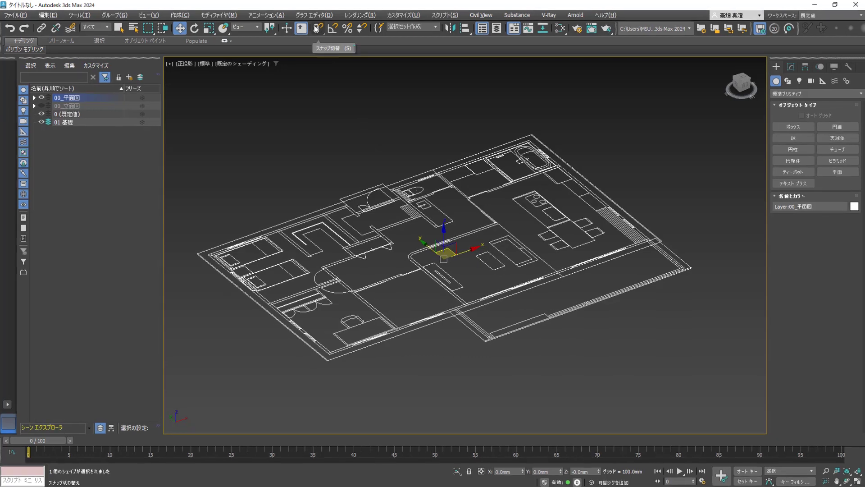
- Enable snapping to frozen objects in the grid and snap options, then close the settings
right_click(316, 28)
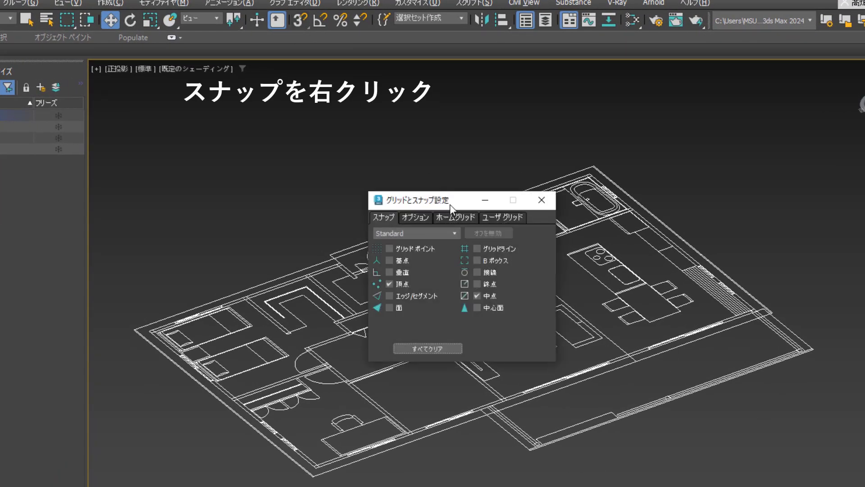
click(422, 218)
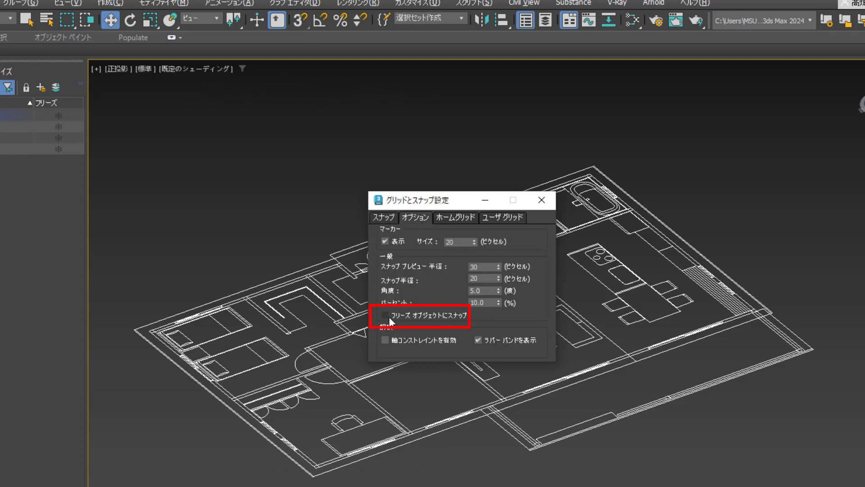
click(542, 199)
click(686, 251)
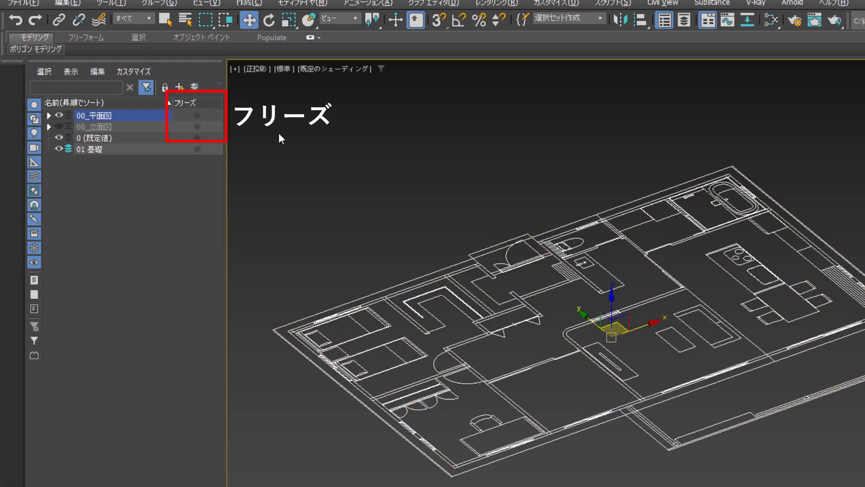
- Freeze the 00_平面図 and 00_立面図 layers and turn on 3D snap
click(200, 119)
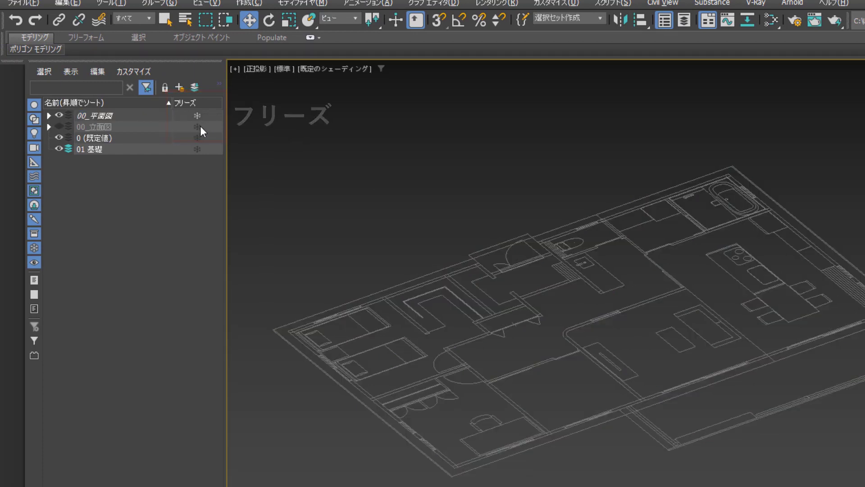
click(200, 126)
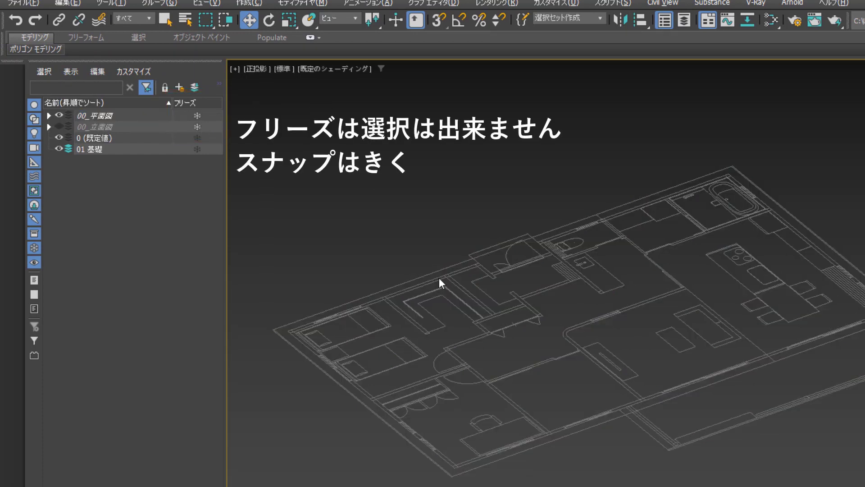
key(s)
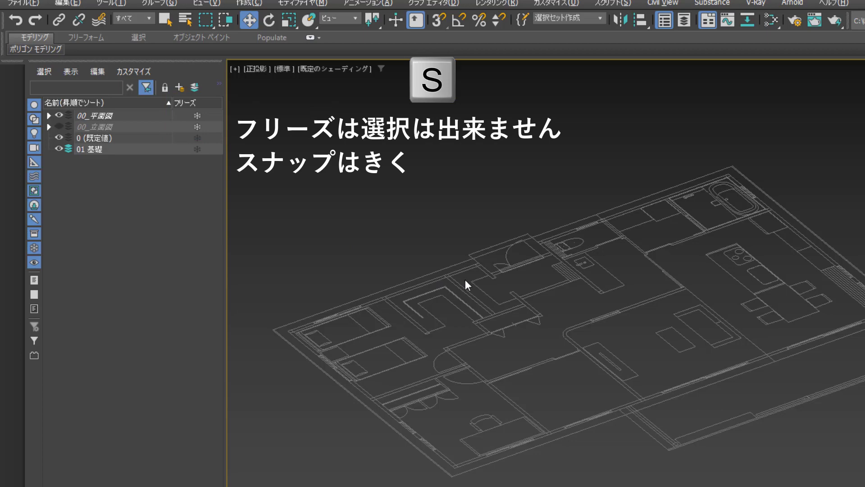
click(435, 22)
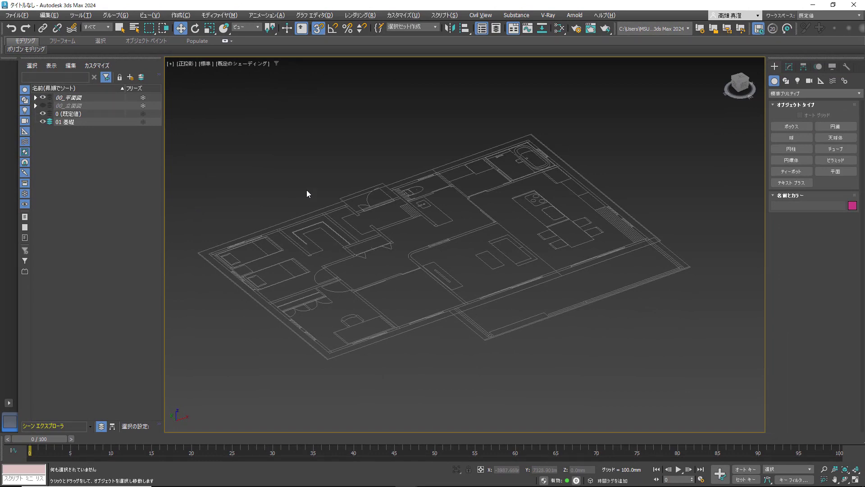
- Draw a rectangle about 7380 mm long and 12840 mm wide between diagonally opposite outer wall corners of the floor plan
click(786, 81)
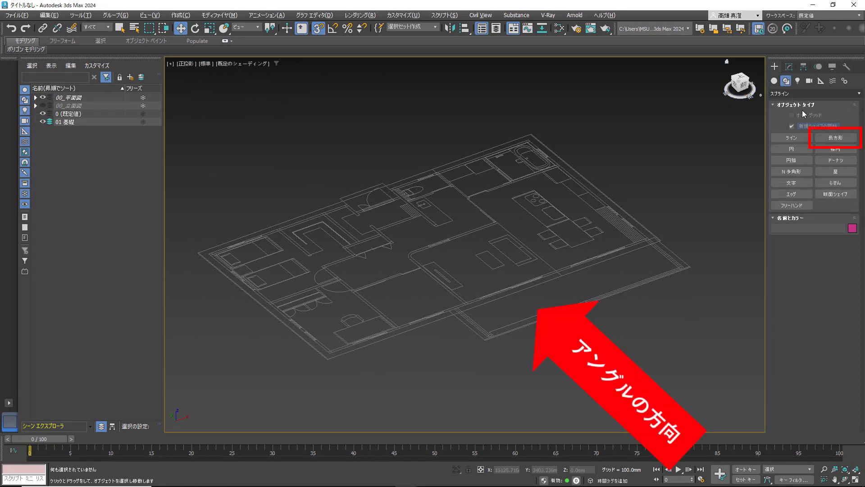
click(831, 136)
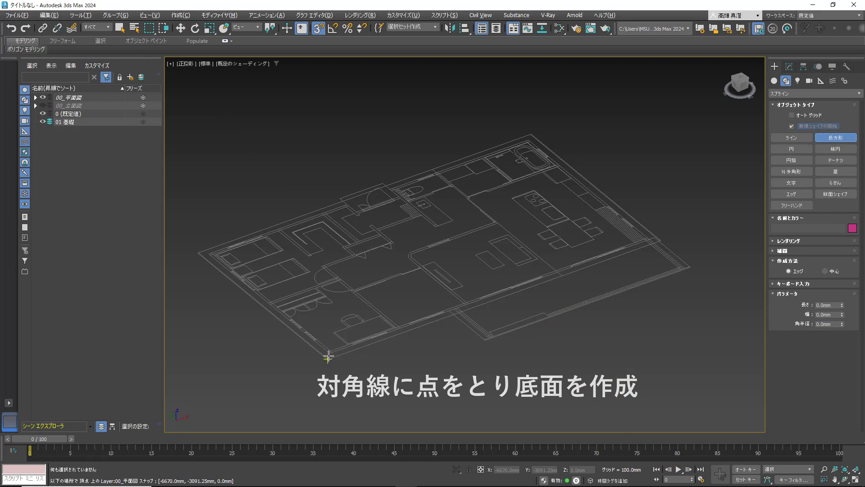
drag(328, 354, 527, 139)
- Extrude the foundation rectangle by 450 mm
click(789, 67)
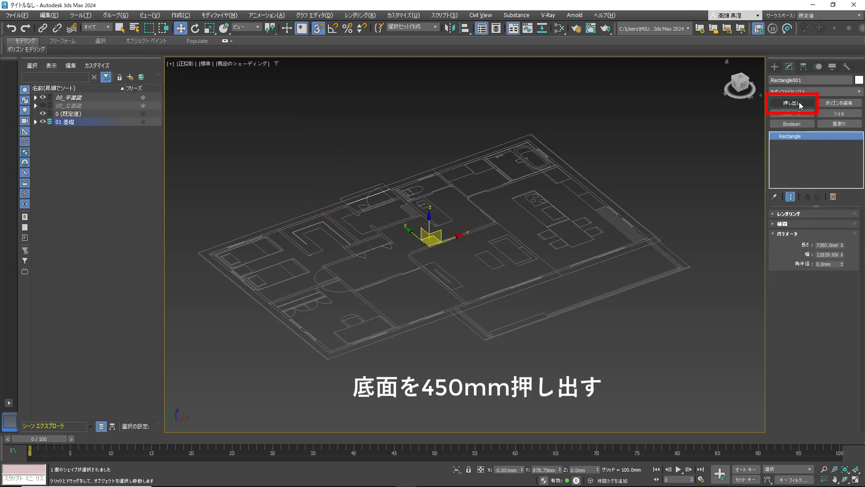
click(791, 103)
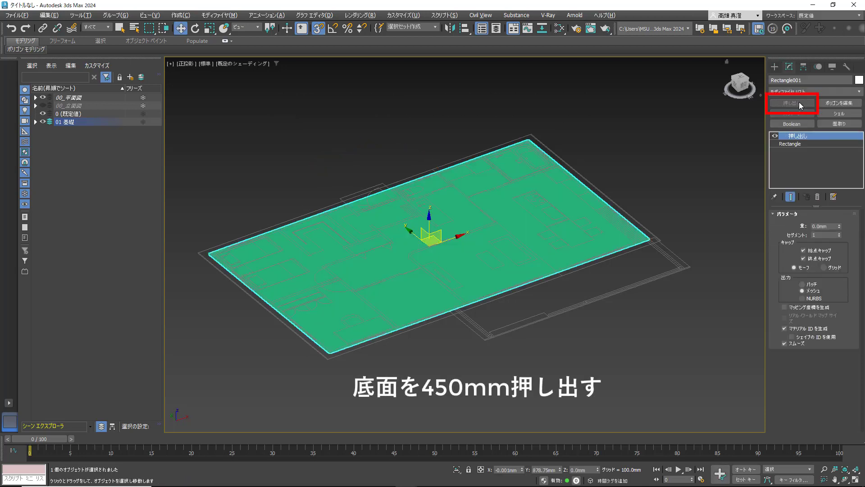
double_click(823, 225)
text(450)
key(Return)
- Deselect the extruded foundation and switch the viewport display to wireframe
click(377, 137)
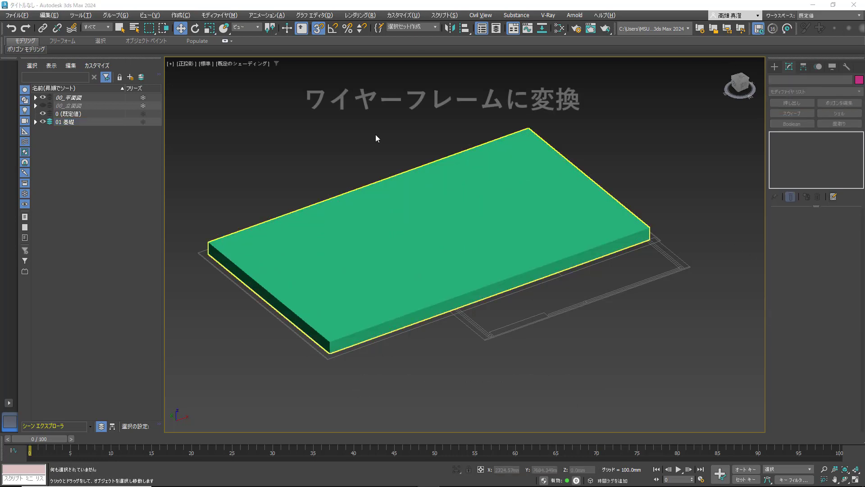
key(F3)
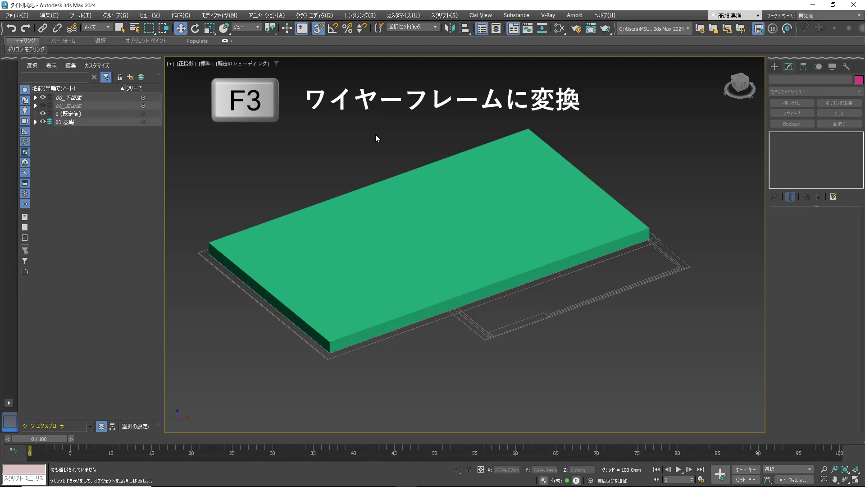
key(F3)
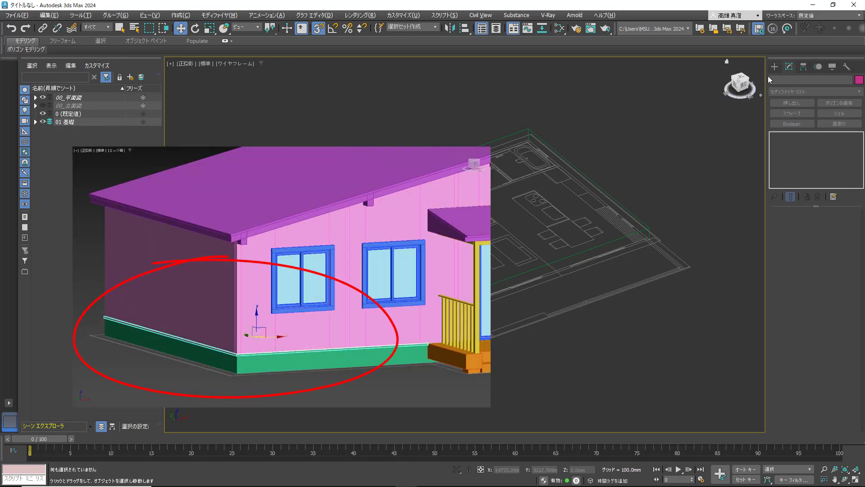
- Draw an open line with corner drag type along the foundation base, from the rear-left corner through the front-left corner to the deck's edge
click(775, 66)
click(786, 81)
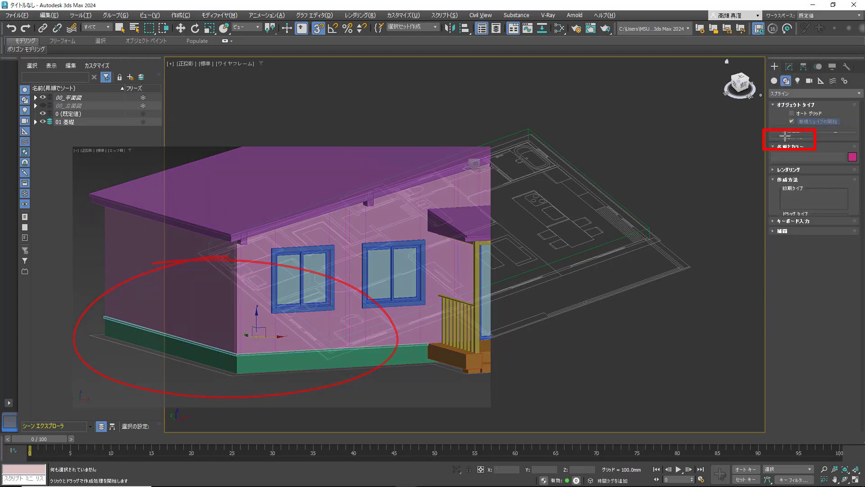
click(786, 137)
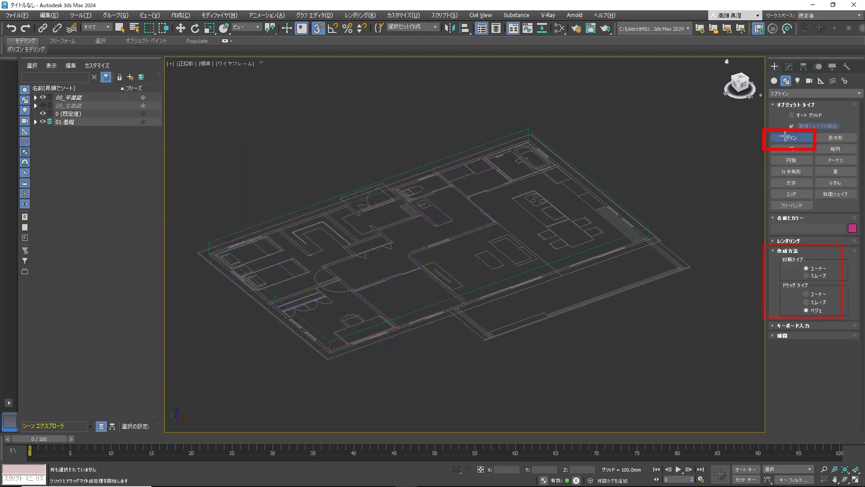
click(815, 294)
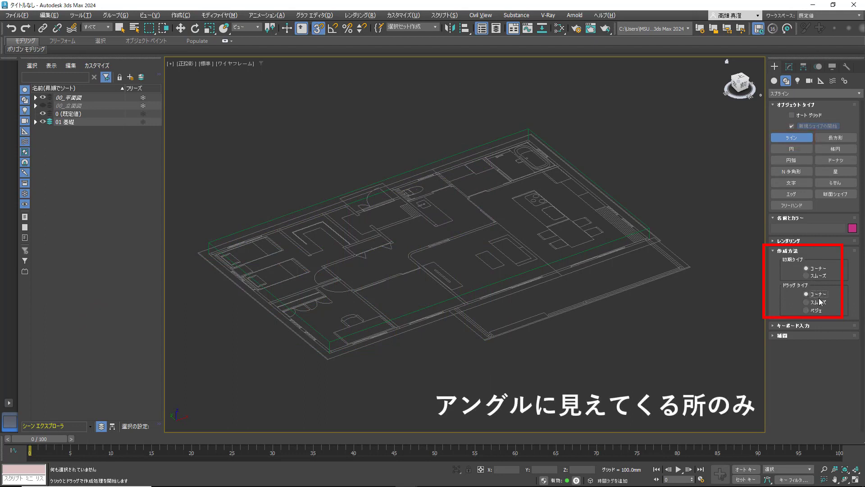
click(207, 255)
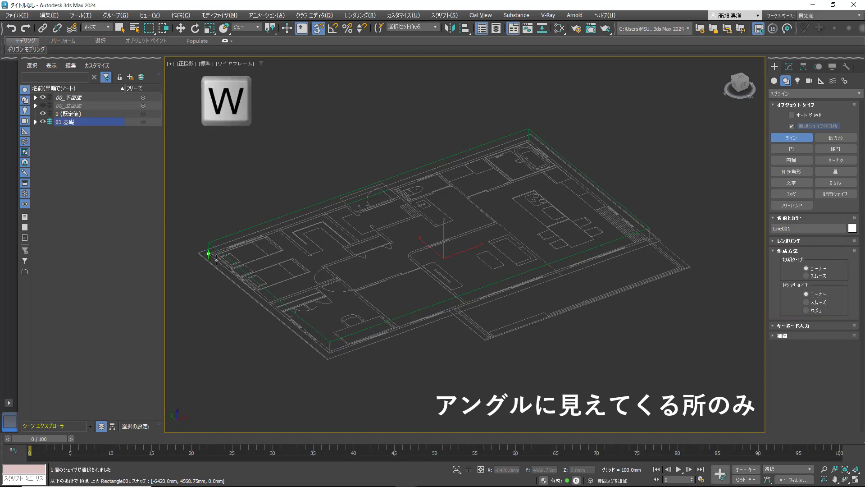
click(329, 352)
scroll(435, 343, up, 3)
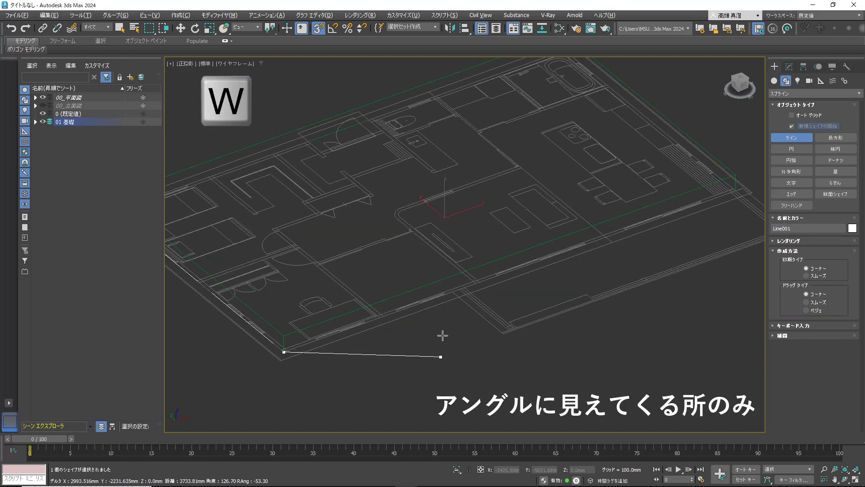
scroll(454, 302, up, 5)
scroll(453, 296, up, 3)
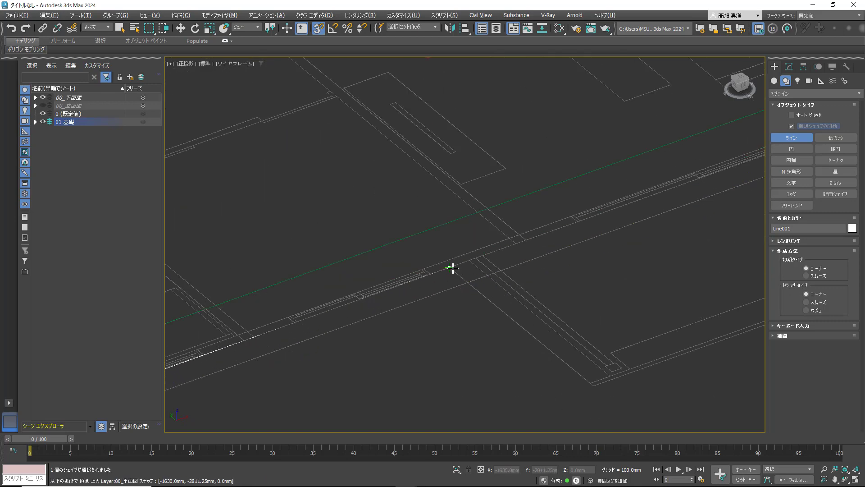
key(w)
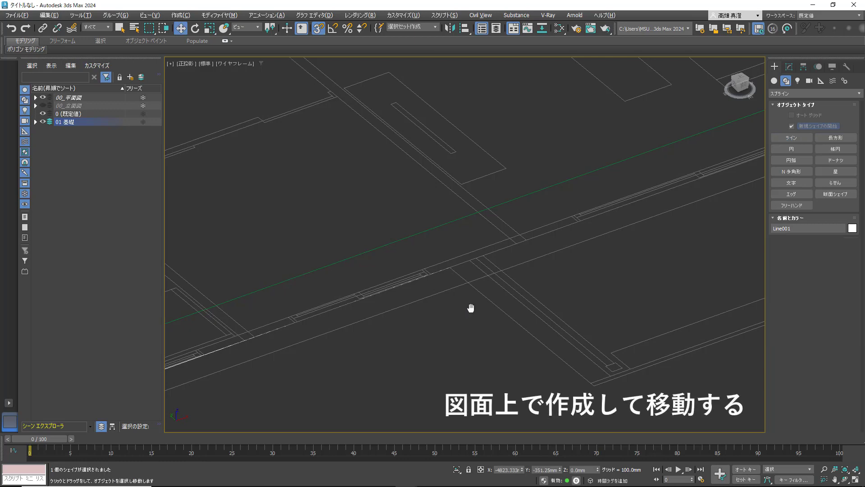
- Raise the drawn line to the top of the foundation by setting its absolute world Z position to 450 mm
middle_drag(469, 303, 676, 261)
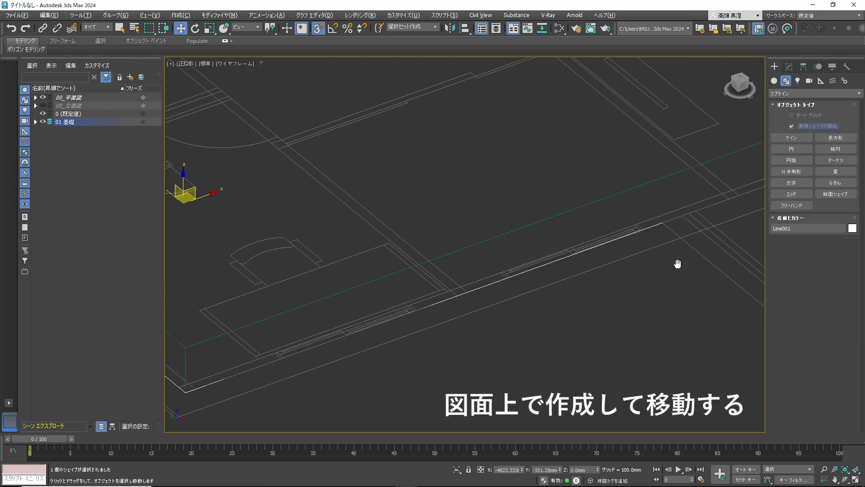
right_click(179, 29)
drag(345, 382, 411, 179)
double_click(389, 217)
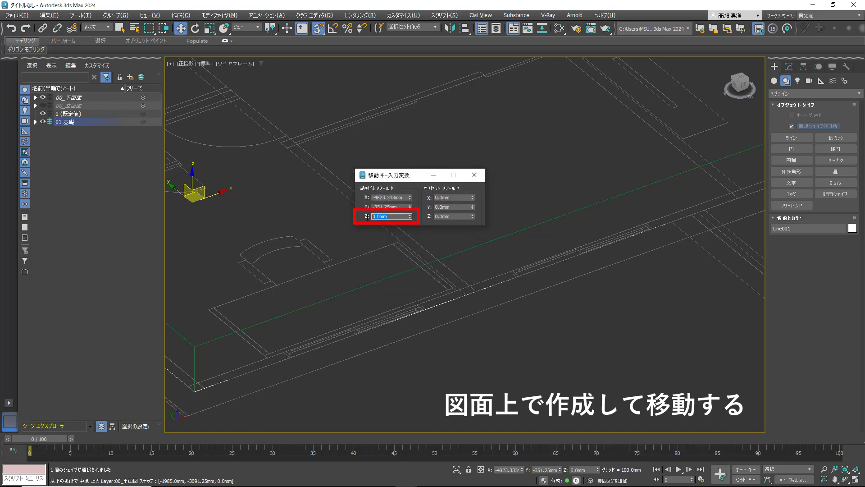
text(450)
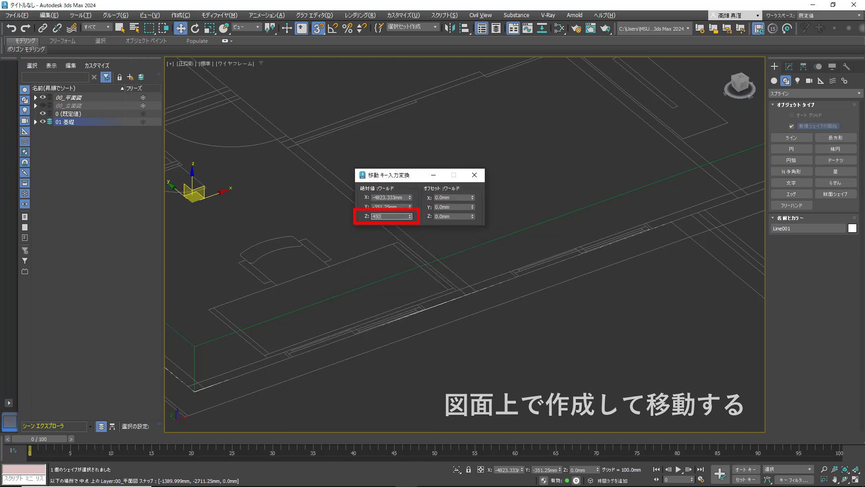
key(Return)
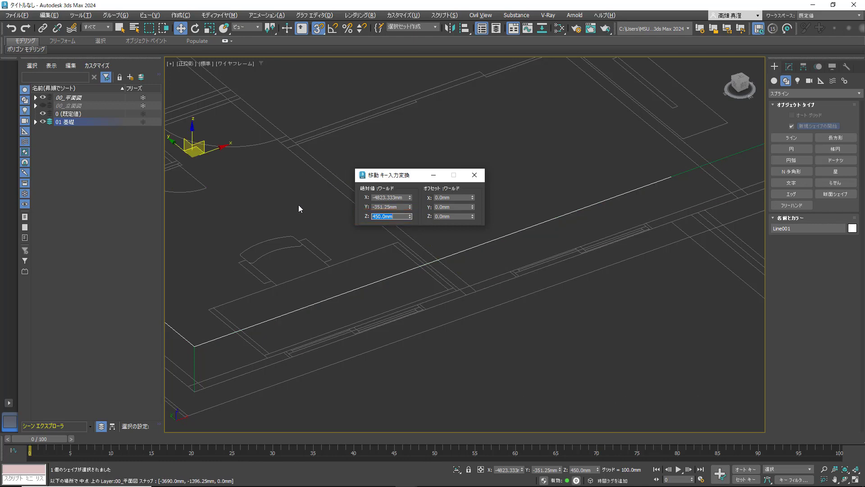
mouse_move(298, 205)
middle_down()
mouse_move(455, 155)
mouse_move(514, 168)
middle_up()
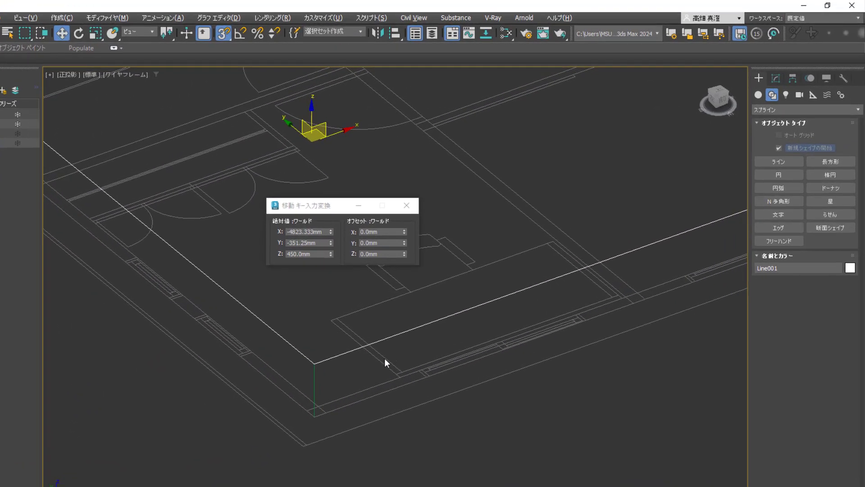
- Apply an Extrude modifier to the raised line with an amount of -30 mm
click(775, 79)
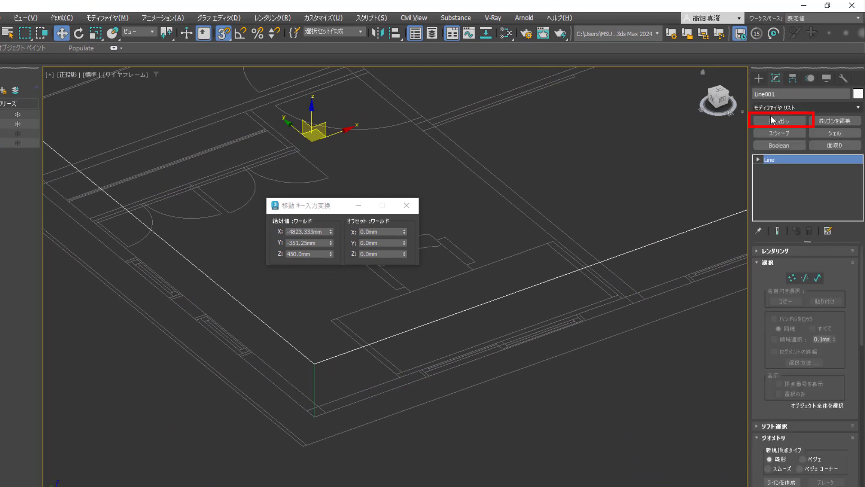
click(771, 120)
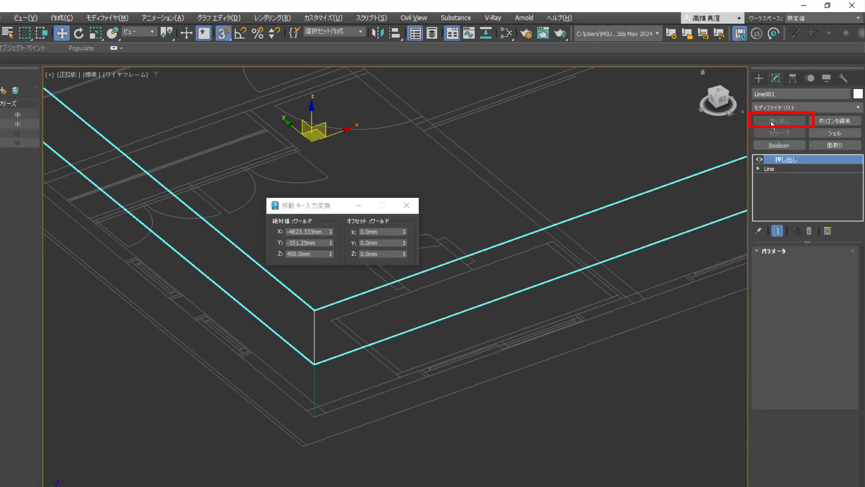
drag(818, 264, 801, 267)
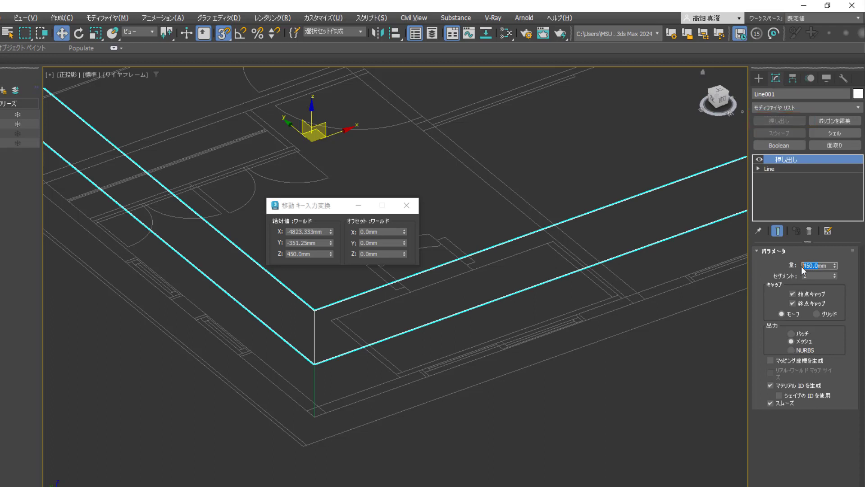
text(-30)
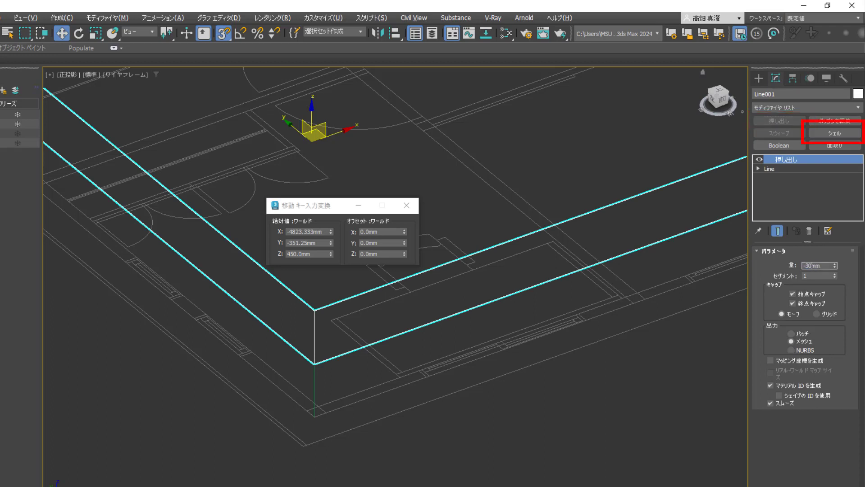
key(Return)
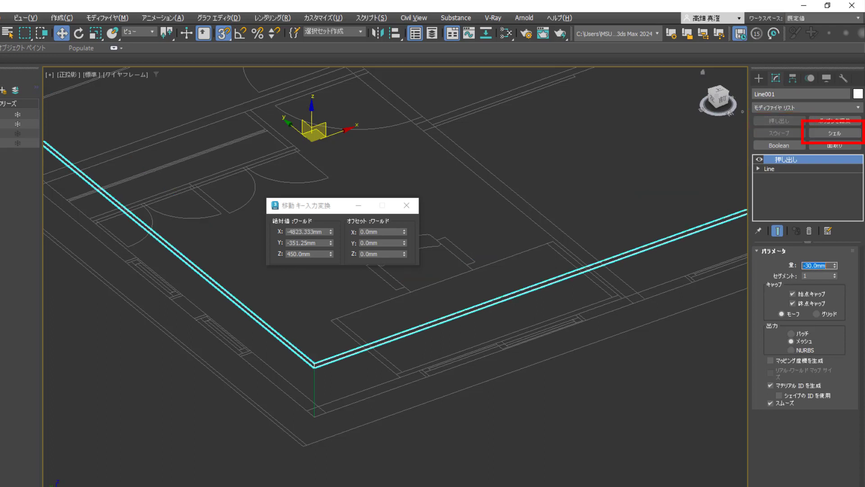
- Add a Shell modifier to the extruded trim strip with an outer amount of 20 mm
click(821, 131)
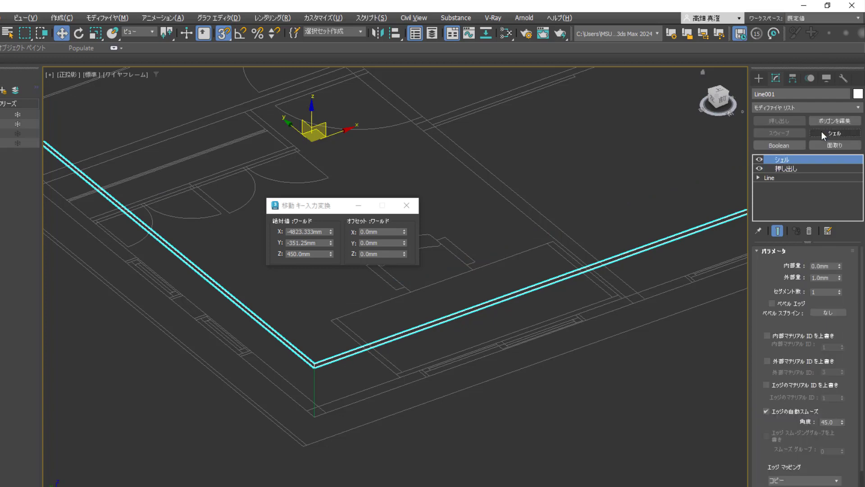
double_click(821, 278)
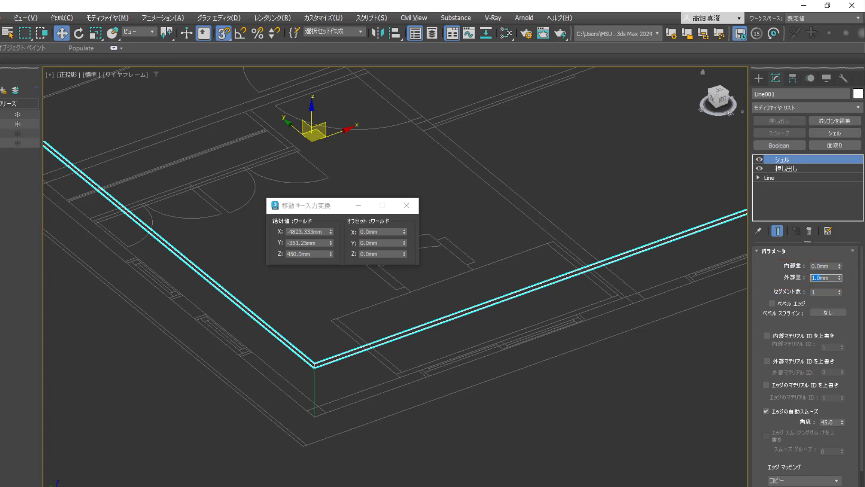
text(2mm)
key(Return)
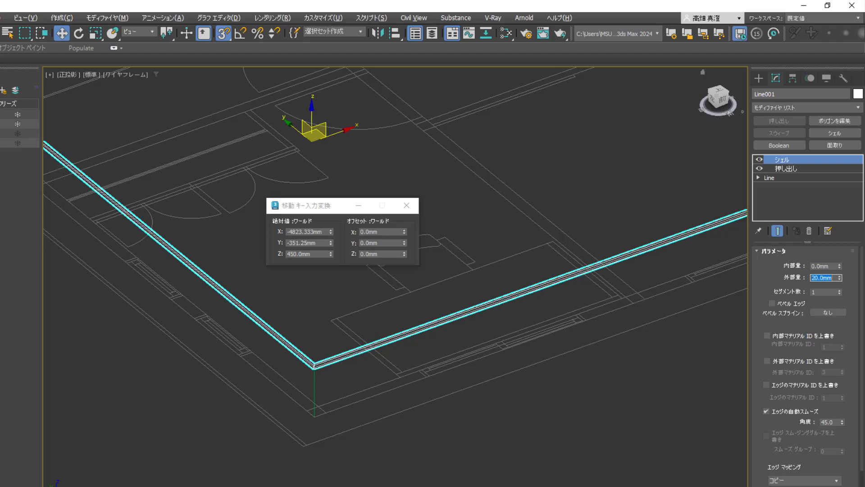